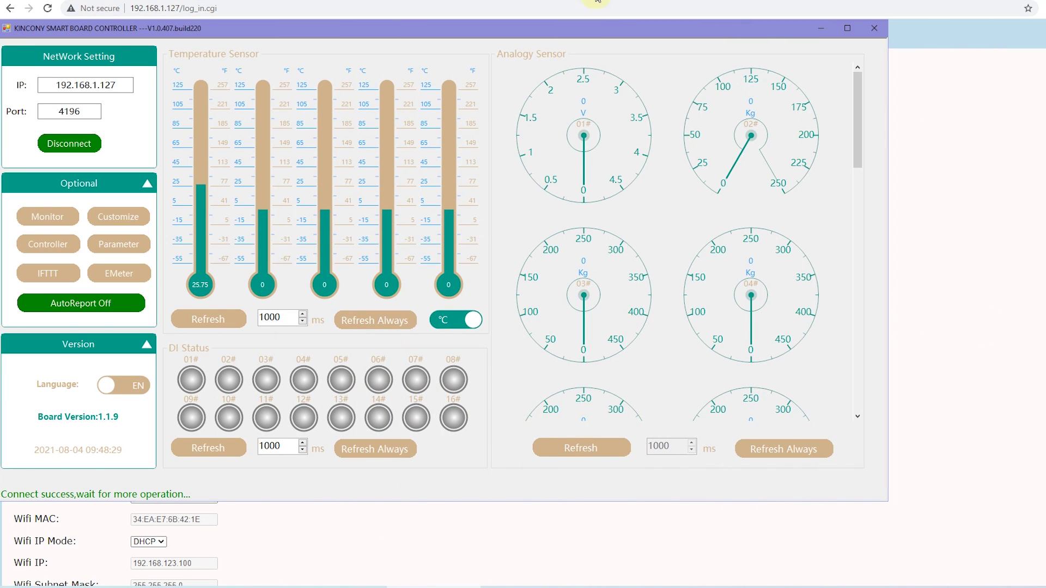
# Bring up the KC868-COLB board's web configuration page with its Ethernet and Wifi settings
pyautogui.hotkey('alt', 'Tab')
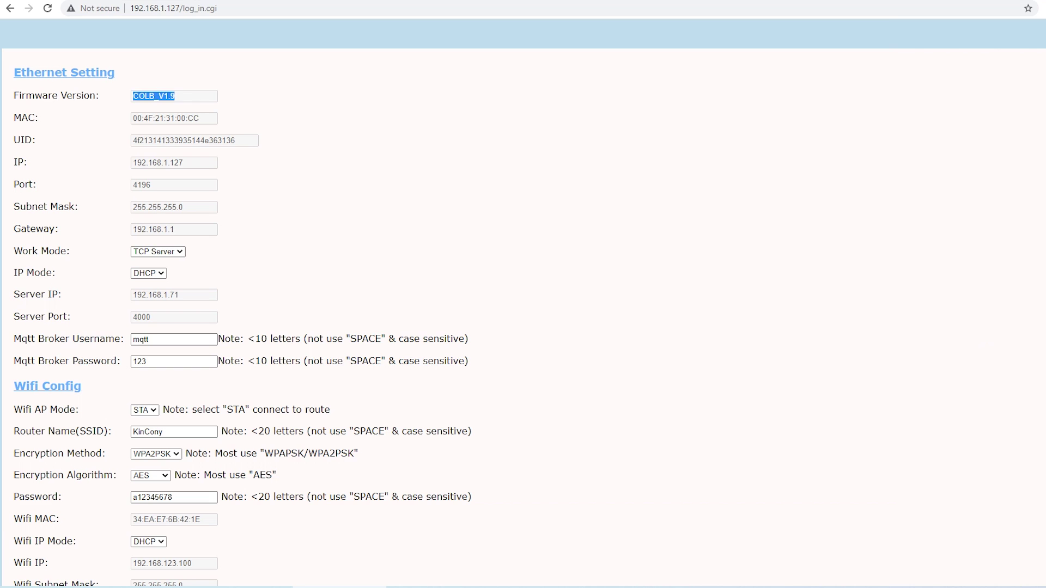
# Confirm the firmware version reads COLB_V1.9 and return to the KinCony controller window
pyautogui.click(201, 108)
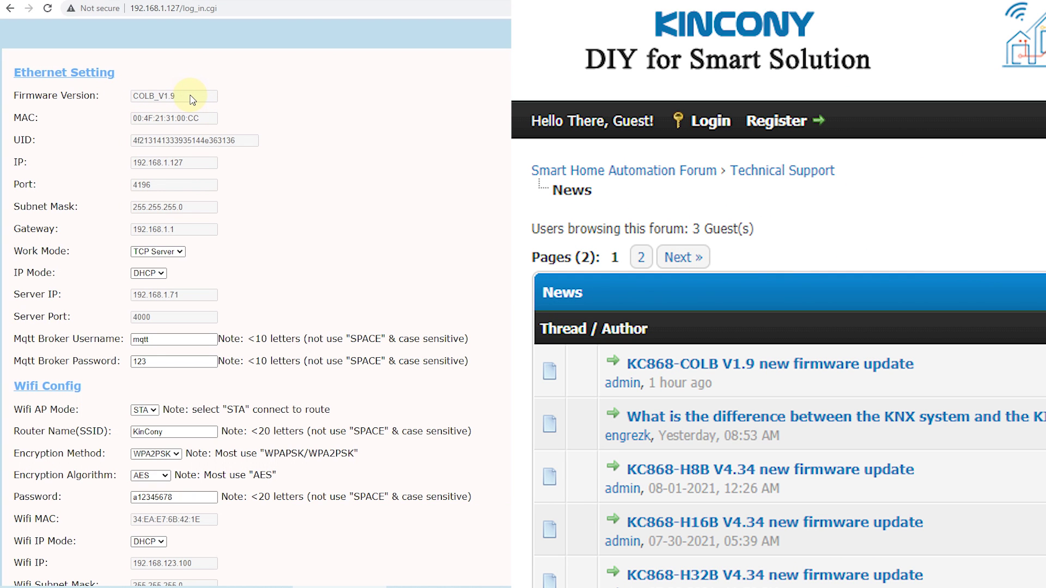
pyautogui.hotkey('alt', 'Tab')
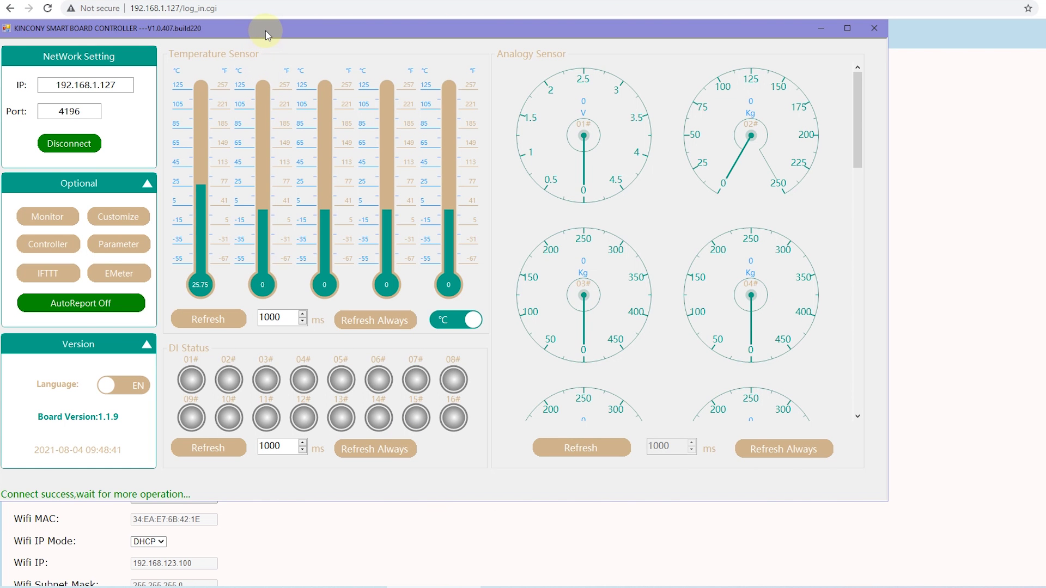
pyautogui.moveTo(266, 31); pyautogui.dragTo(275, 31)
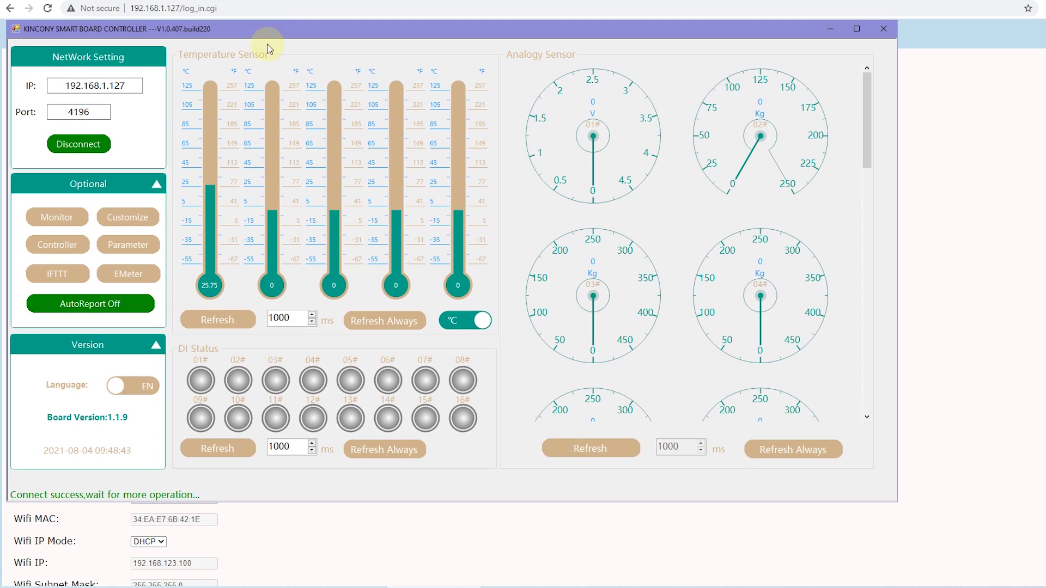
pyautogui.doubleClick(131, 85)
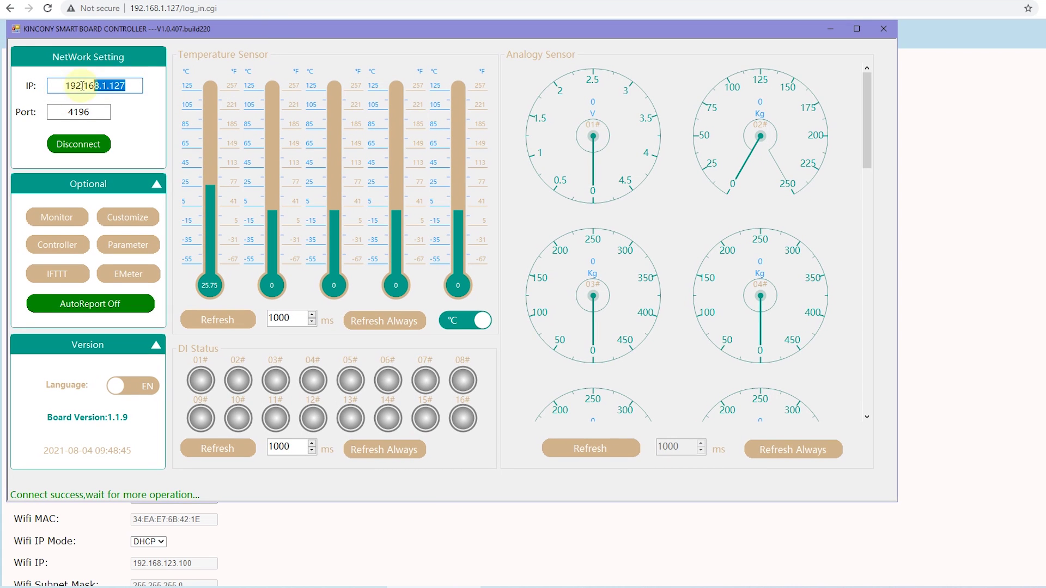
pyautogui.moveTo(98, 112); pyautogui.dragTo(44, 109)
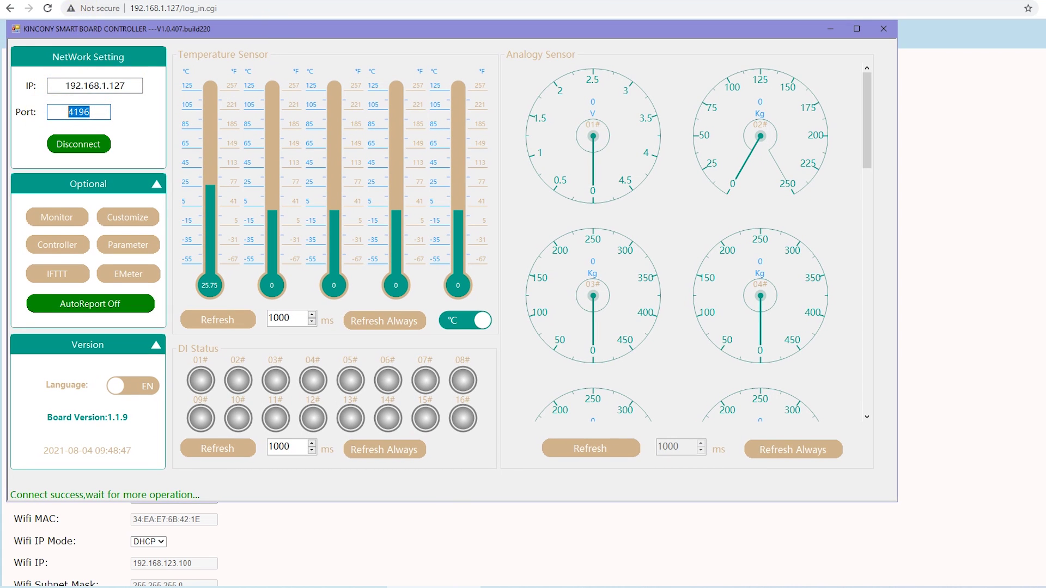
pyautogui.hotkey('alt', 'Tab')
pyautogui.moveTo(168, 167); pyautogui.dragTo(101, 186)
pyautogui.click(477, 586)
# Open the mainboard parameters and review the 0.10 temperature and analog variation values
pyautogui.click(145, 250)
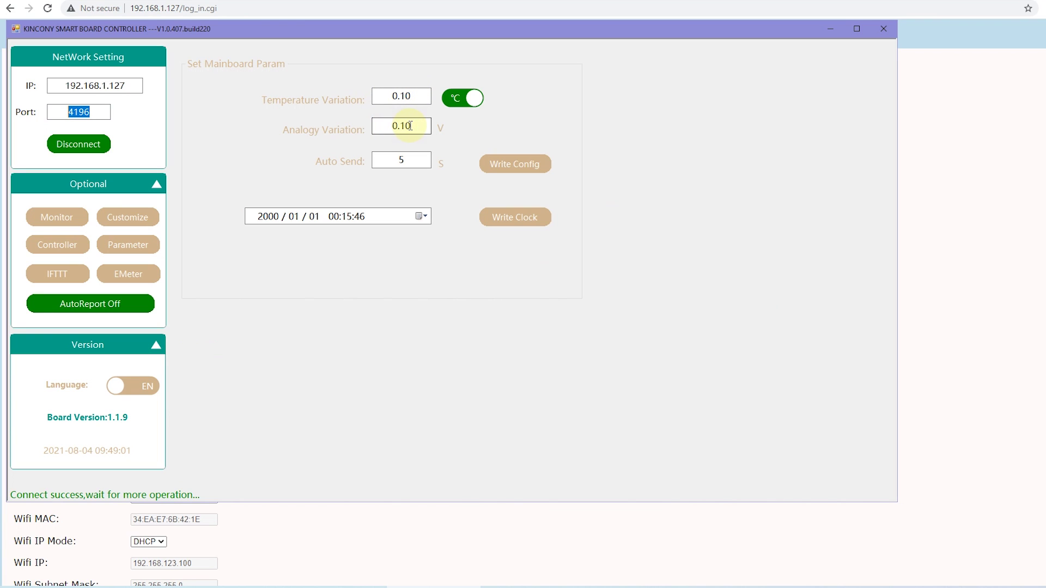
pyautogui.click(412, 98)
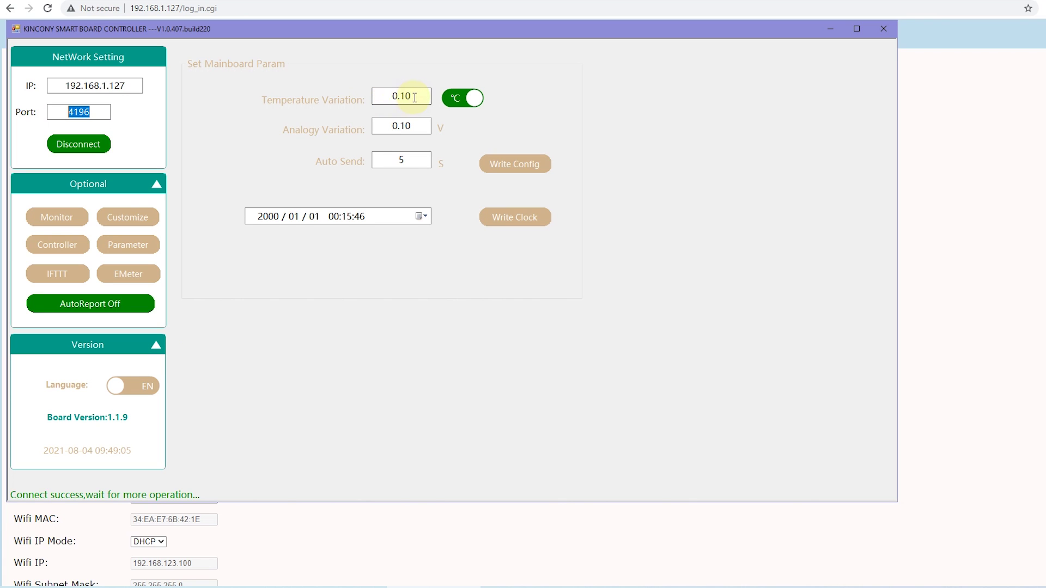
pyautogui.doubleClick(414, 98)
pyautogui.click(414, 100)
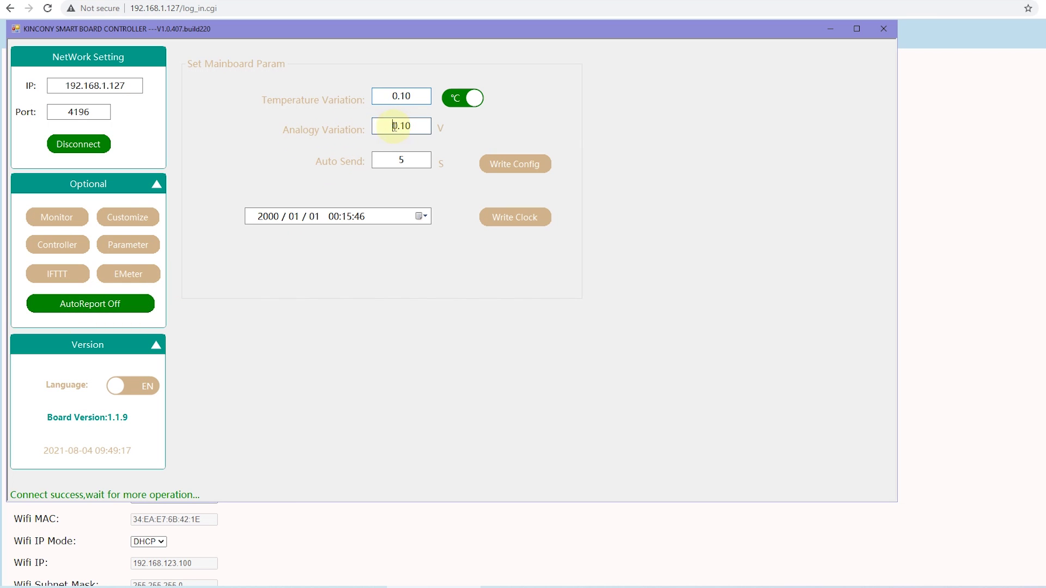
pyautogui.moveTo(393, 126); pyautogui.dragTo(415, 124)
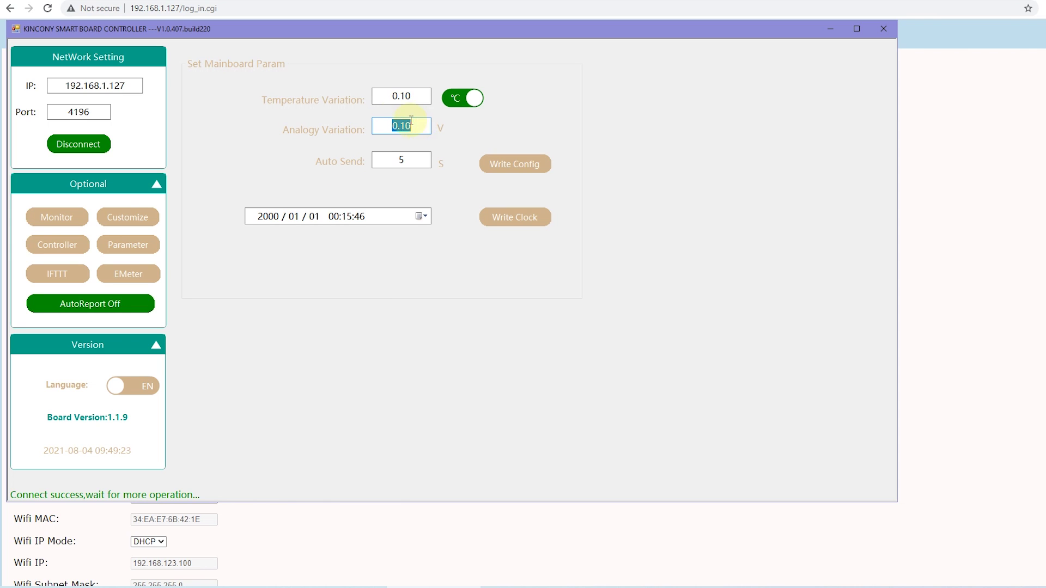
pyautogui.moveTo(393, 97); pyautogui.dragTo(422, 125)
# Return to the live monitor and open analog sensor 01#'s properties (0–5 V, coefficient 1.00)
pyautogui.click(76, 217)
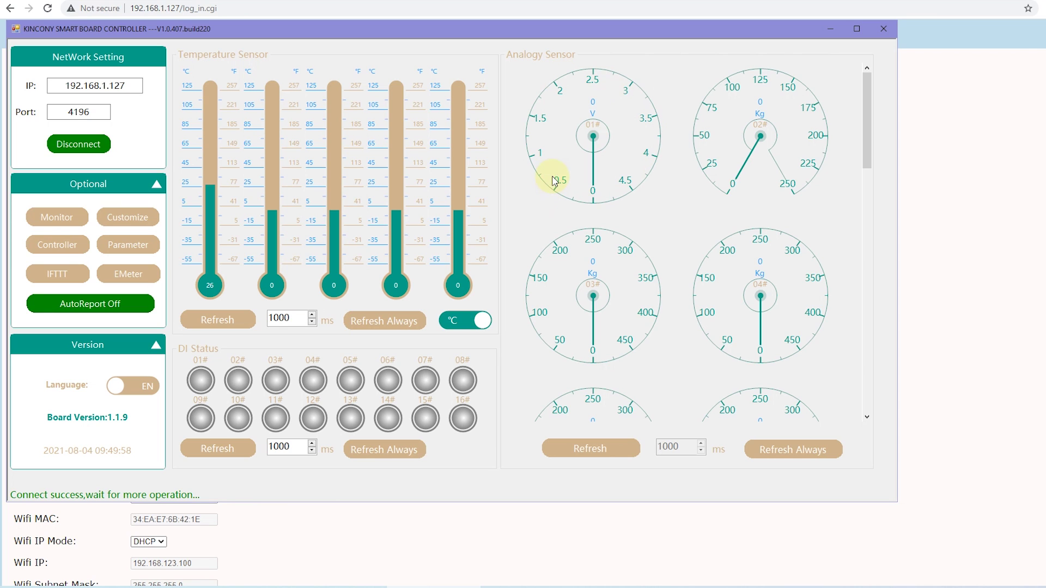
pyautogui.doubleClick(611, 116)
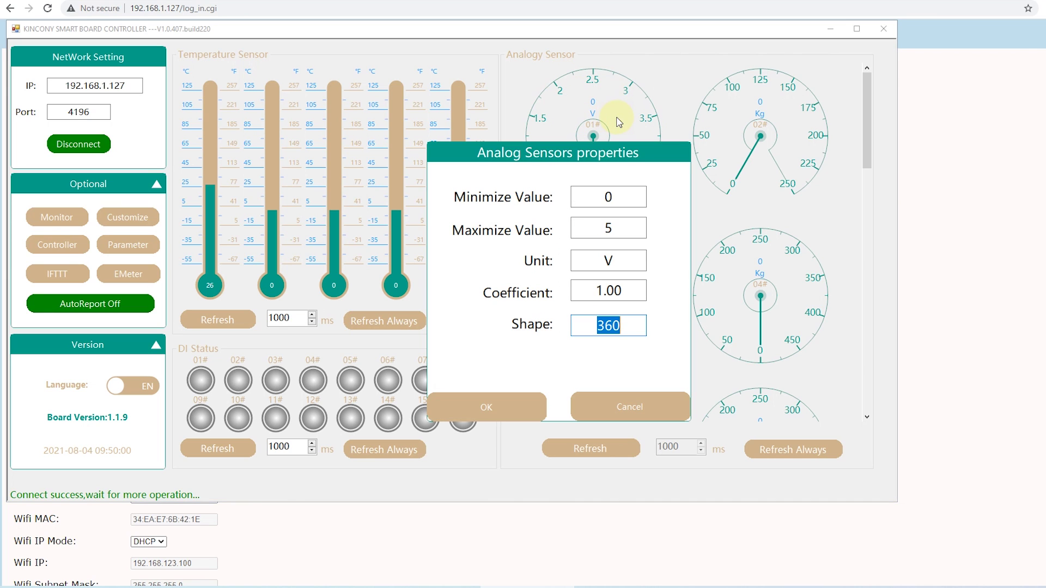
pyautogui.click(600, 196)
pyautogui.moveTo(626, 196); pyautogui.dragTo(590, 194)
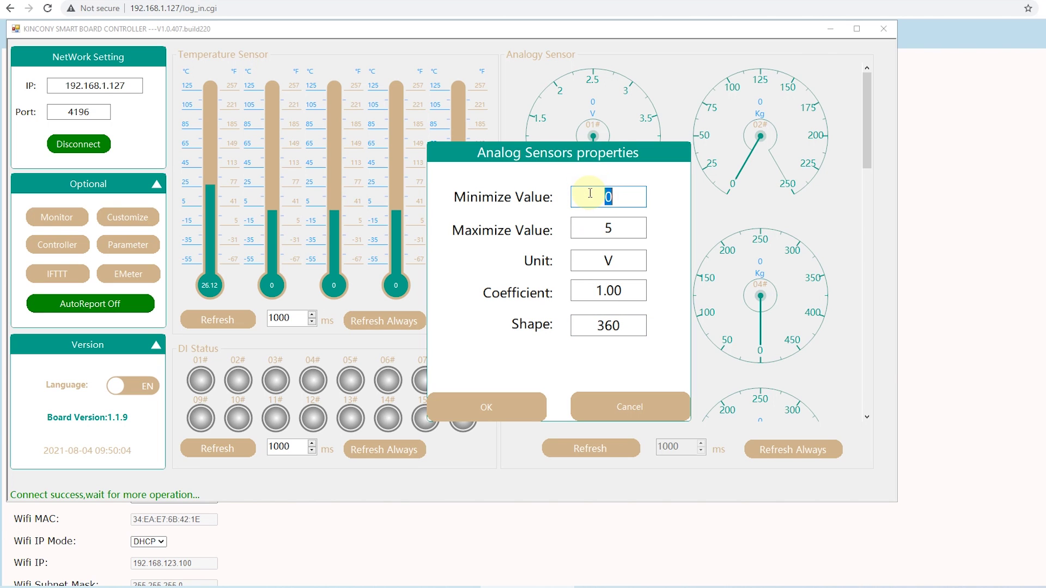
pyautogui.moveTo(586, 229); pyautogui.dragTo(642, 229)
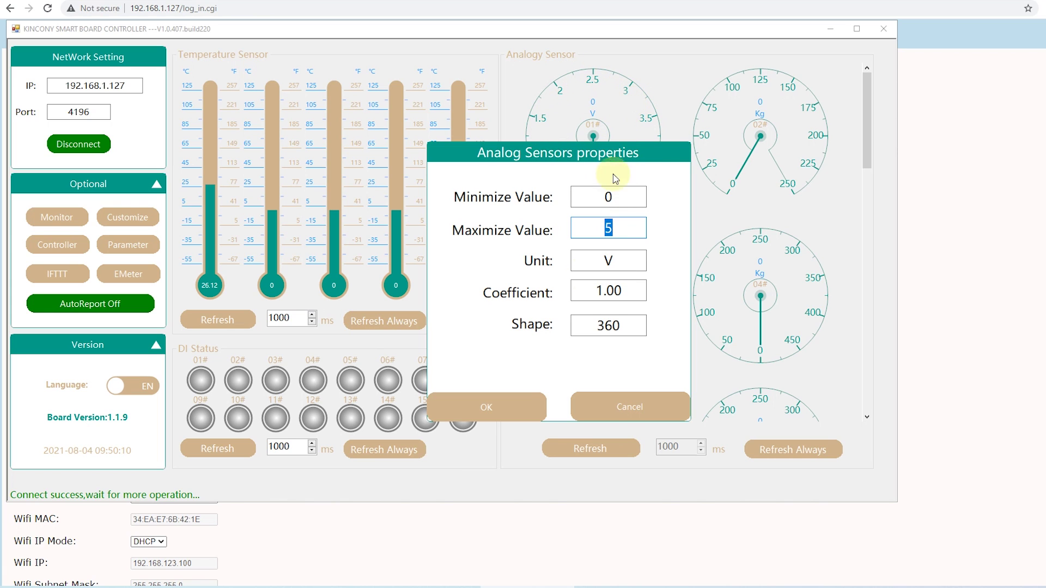
pyautogui.click(653, 407)
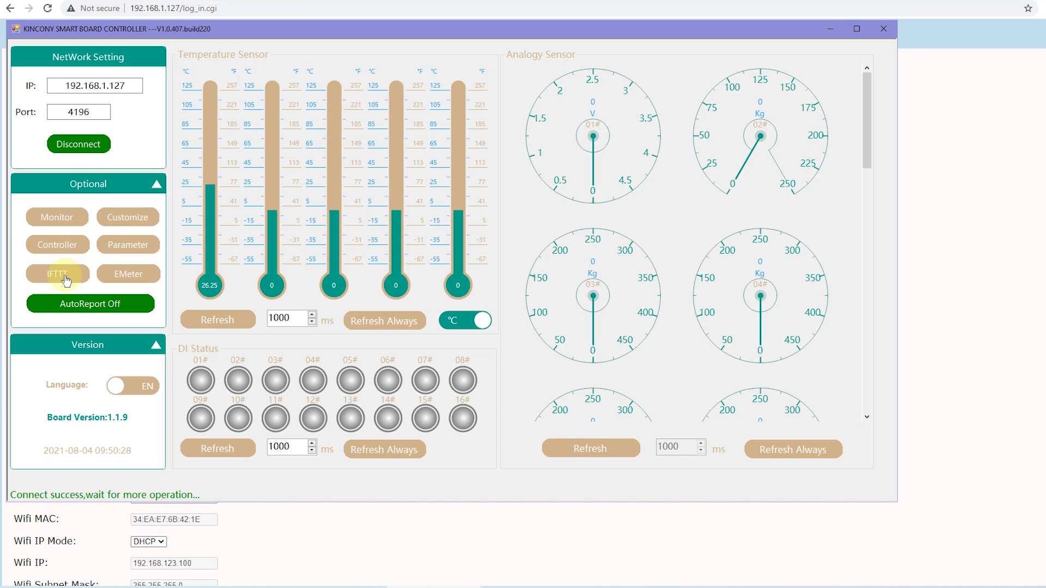
pyautogui.click(73, 277)
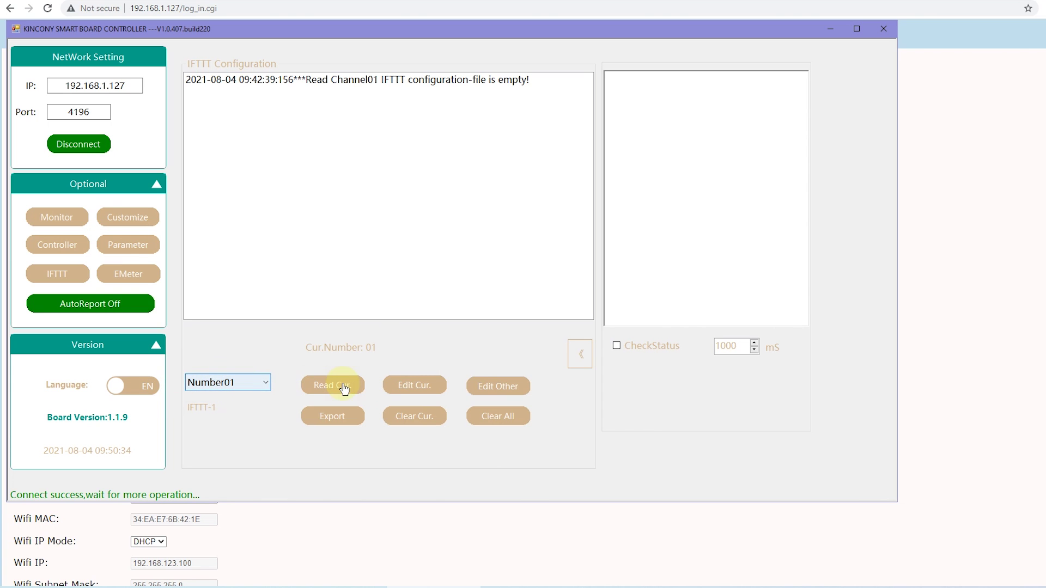
# Add the IF condition temperature Channel01 ≥ 30 °C for 2 s to rule 01
pyautogui.click(434, 386)
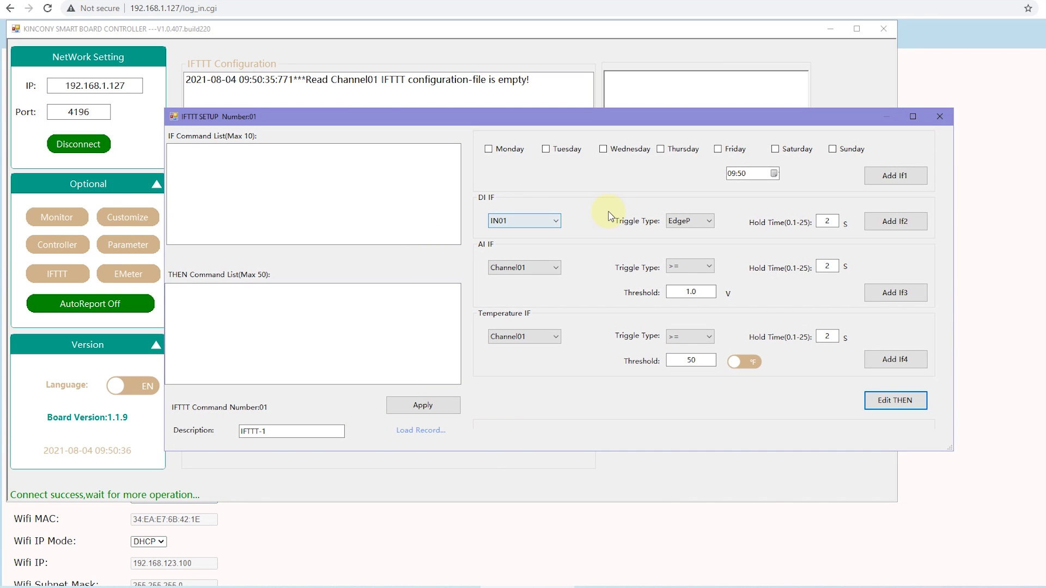
pyautogui.click(745, 364)
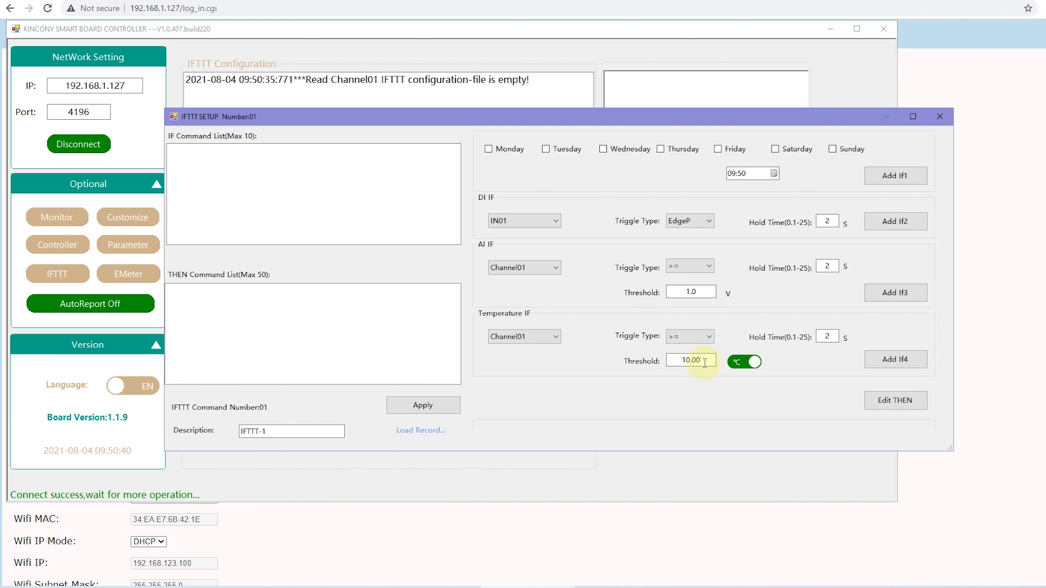
pyautogui.moveTo(711, 360); pyautogui.dragTo(621, 364)
pyautogui.write('30')
pyautogui.click(896, 361)
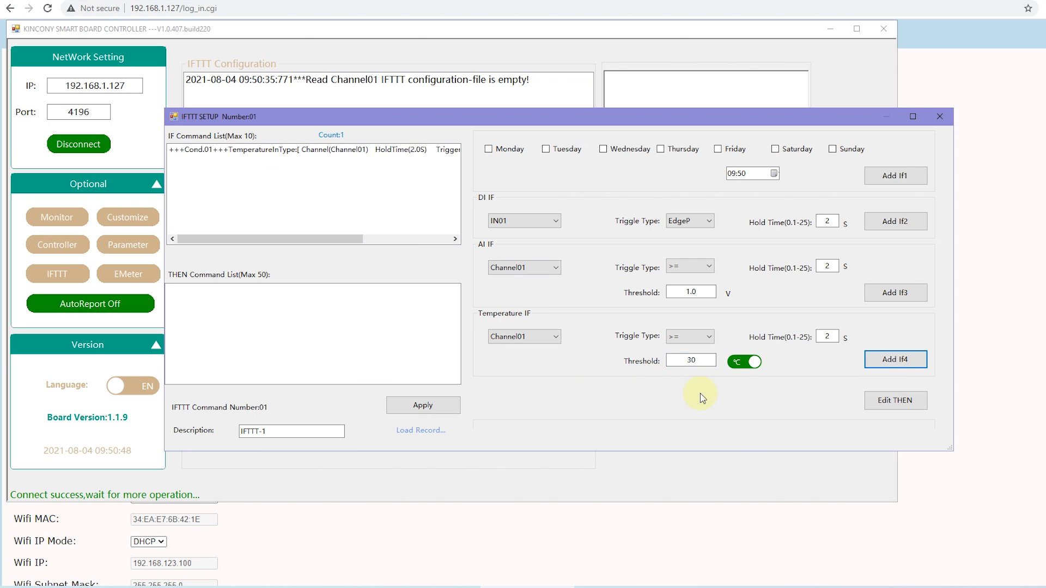
pyautogui.click(906, 406)
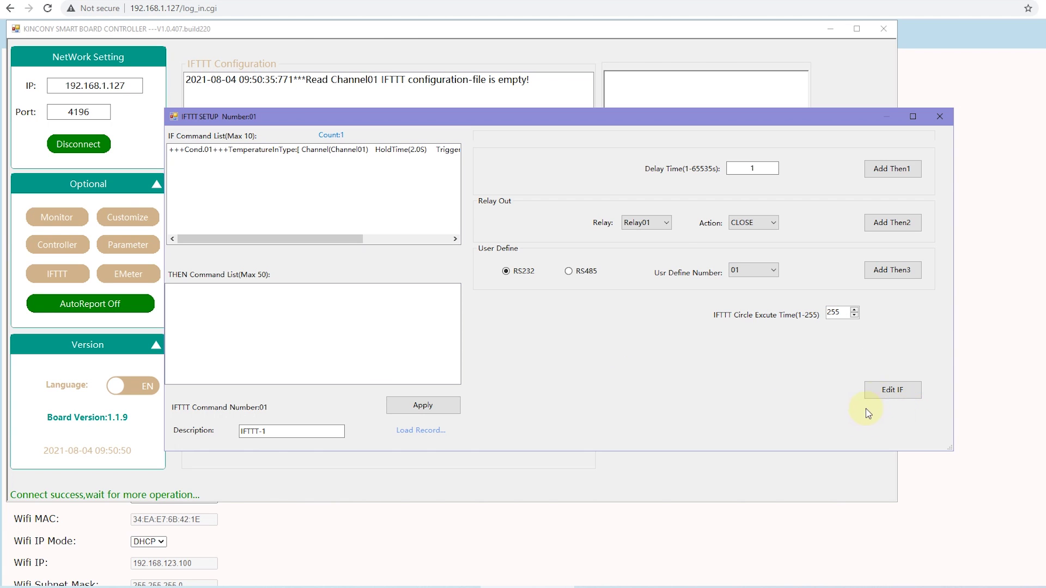
# Add actions: relay 01 OPEN, 1 s delay, relay 01 CLOSE, 1 s delay
pyautogui.click(760, 225)
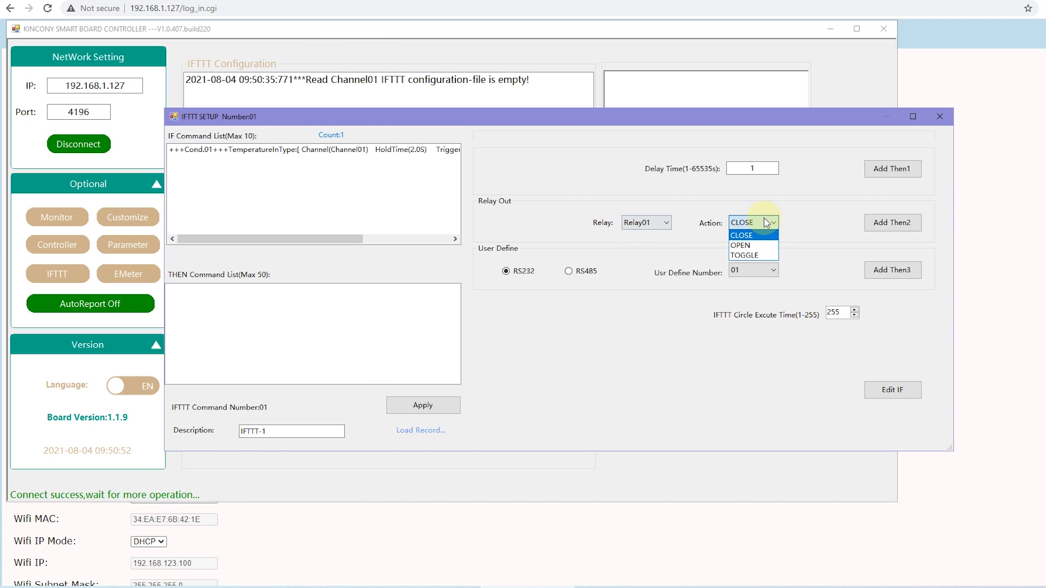
pyautogui.click(747, 243)
pyautogui.click(885, 229)
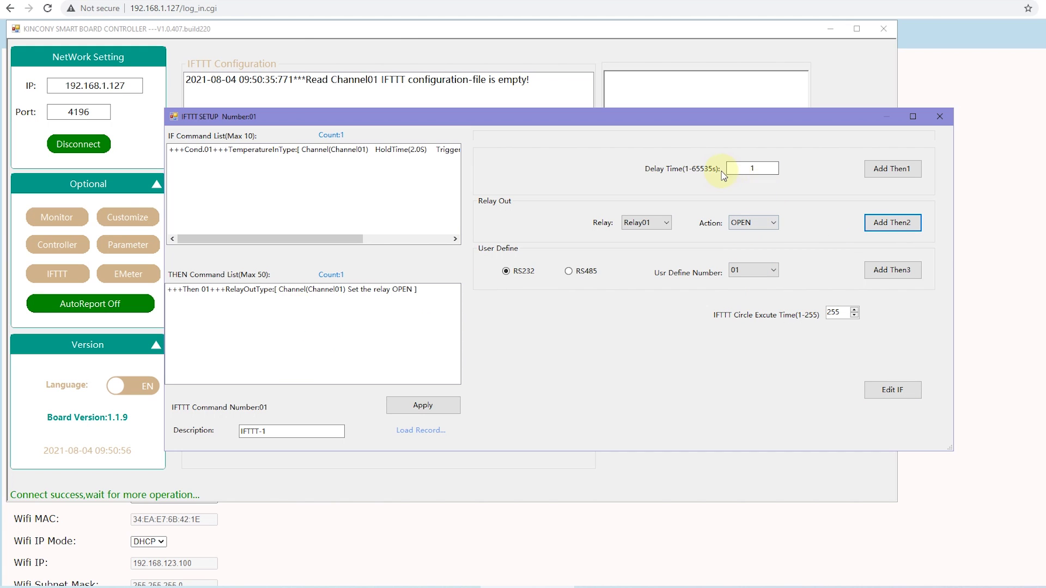
pyautogui.click(767, 168)
pyautogui.click(893, 168)
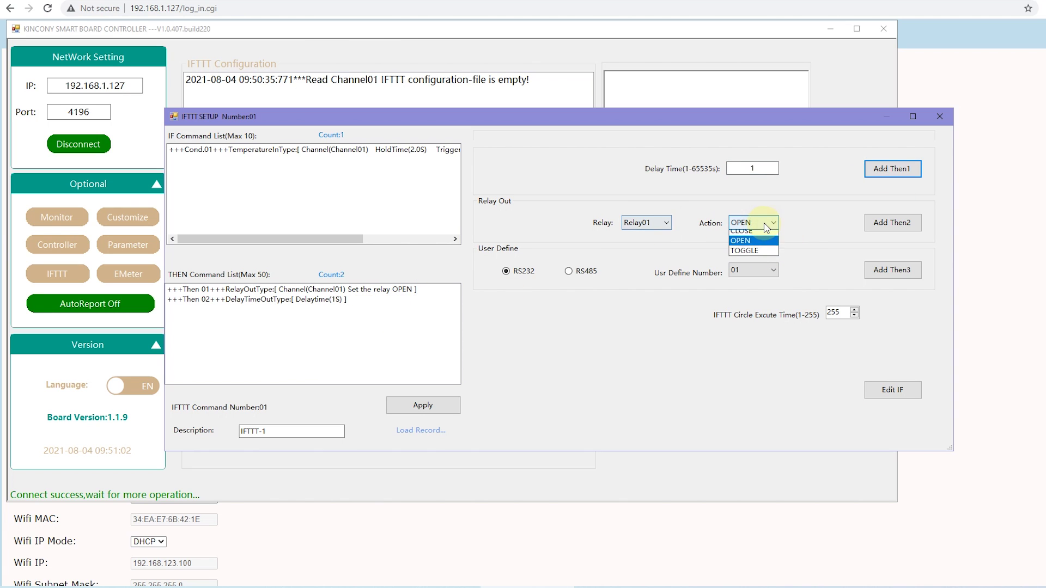
pyautogui.click(749, 233)
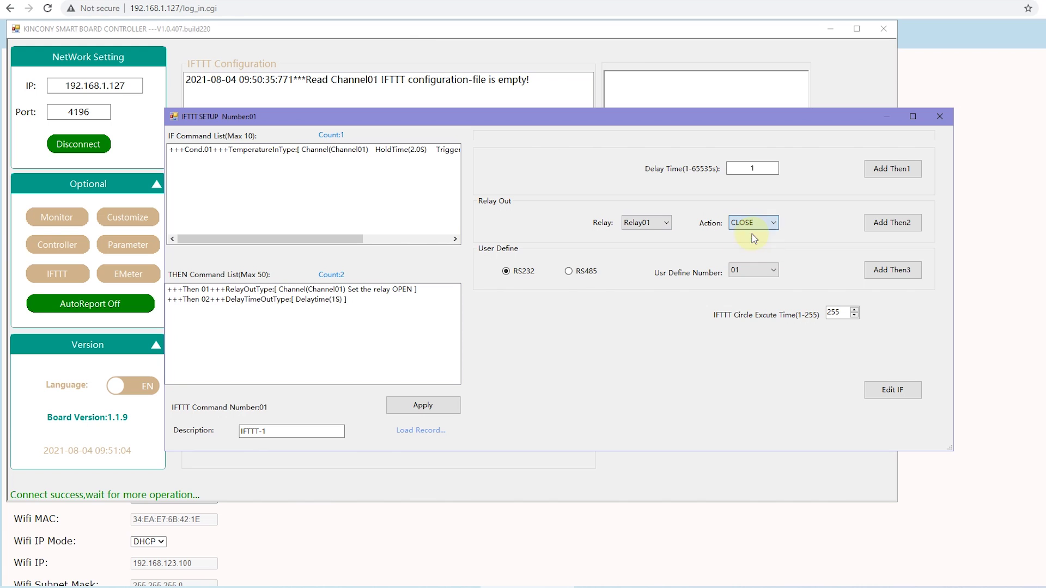
pyautogui.click(904, 226)
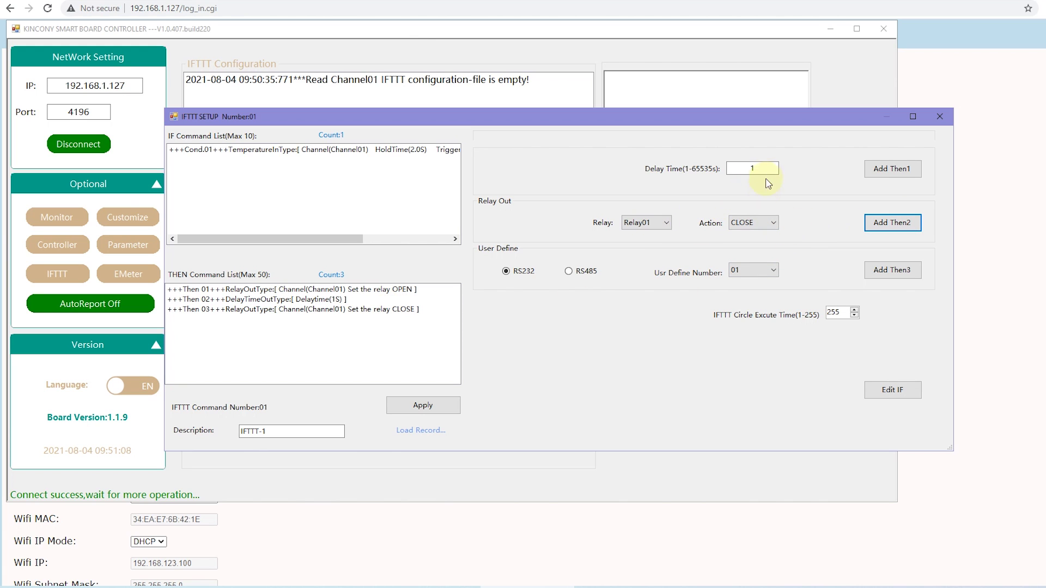
pyautogui.click(891, 169)
# Add actions: Relay02 OPEN, 1 s delay, Relay02 CLOSE
pyautogui.click(662, 223)
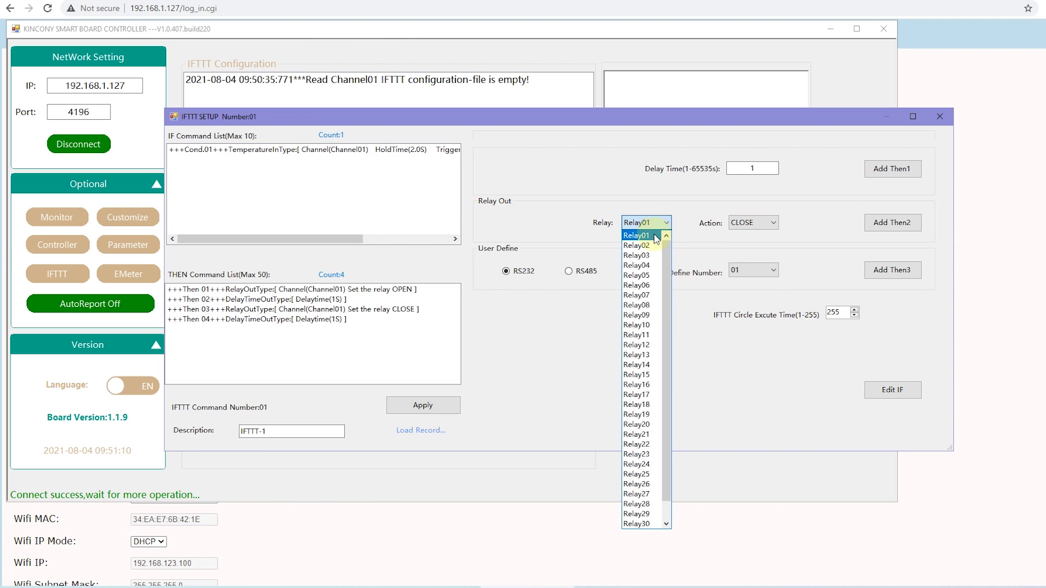
pyautogui.click(645, 243)
pyautogui.click(771, 223)
pyautogui.click(761, 246)
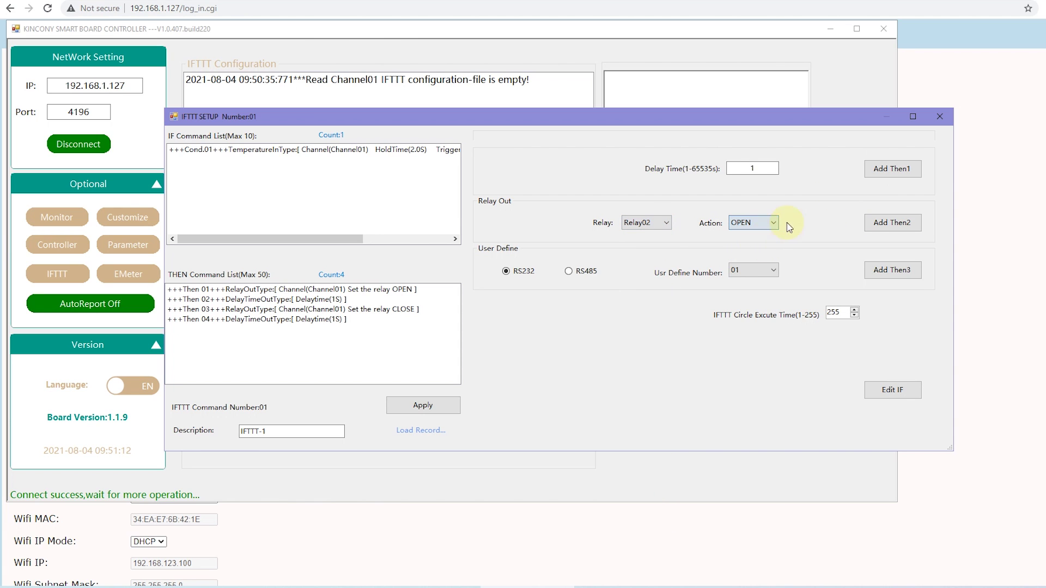
pyautogui.click(897, 224)
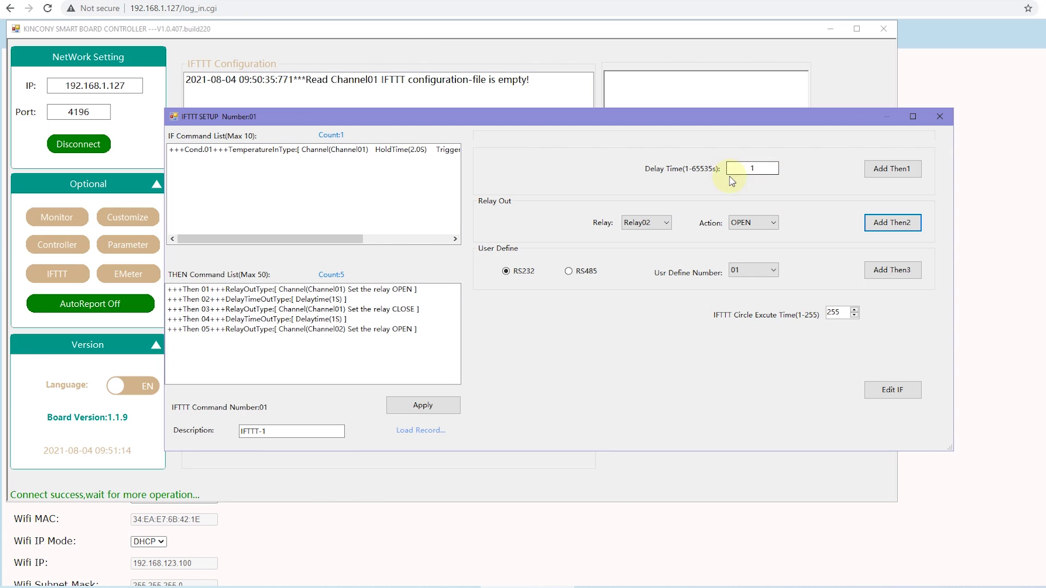
pyautogui.click(889, 169)
pyautogui.click(763, 223)
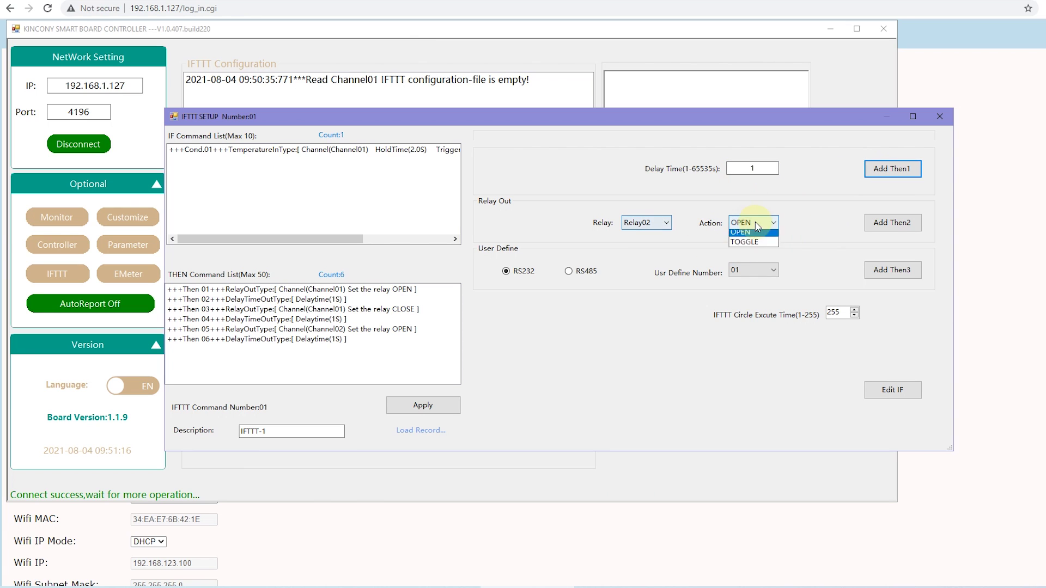
pyautogui.click(751, 240)
pyautogui.click(892, 223)
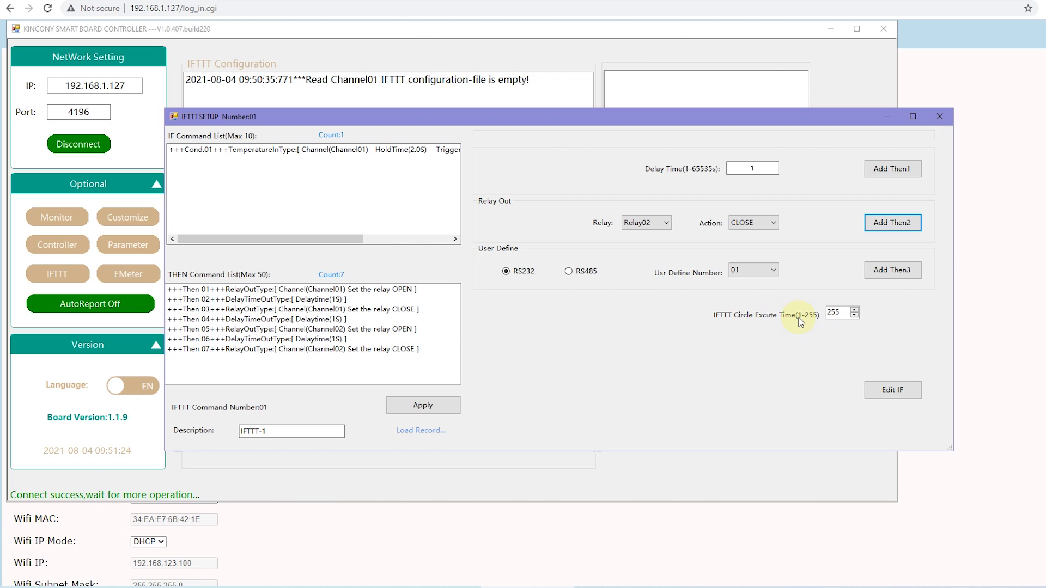
# Keep the repeat count at 255 and send rule Number01 to the board
pyautogui.doubleClick(842, 312)
pyautogui.write('254')
pyautogui.moveTo(840, 309); pyautogui.dragTo(795, 318)
pyautogui.click(451, 409)
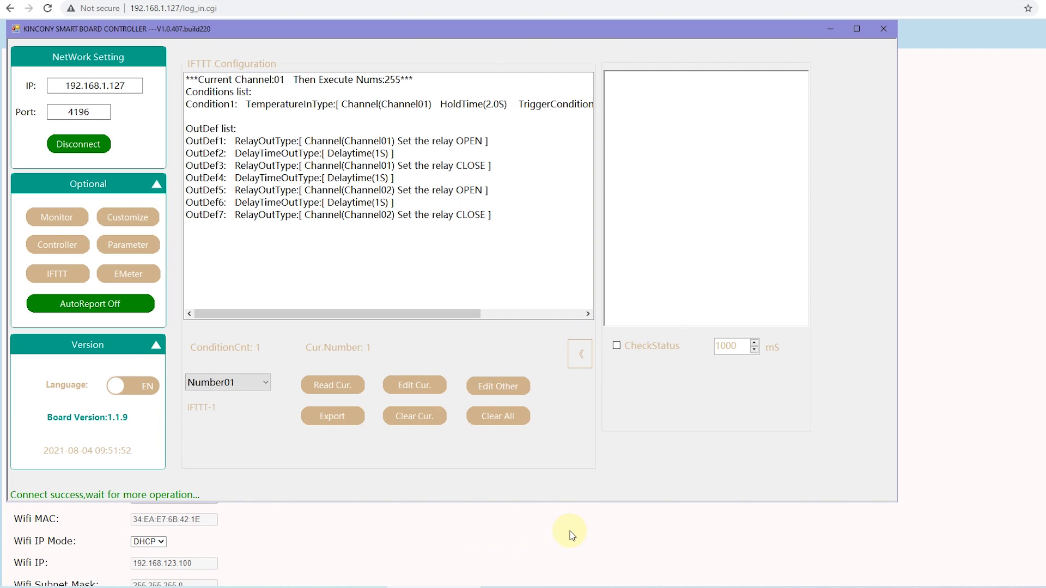
# Show the live monitor, with temperature channel 1 reading 28.93 °C
pyautogui.click(72, 223)
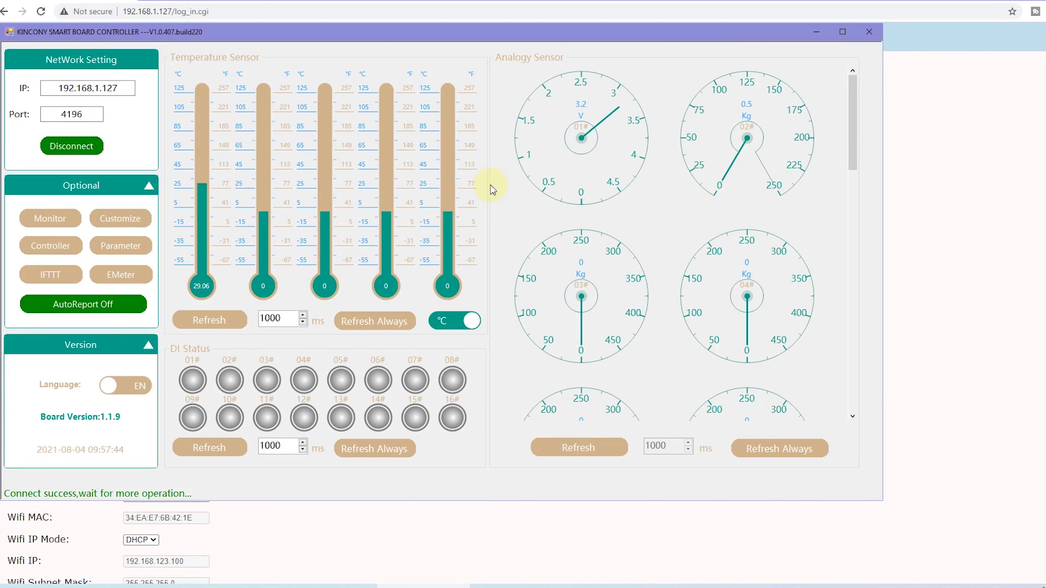
# Choose rule Number02 on the IFTTT page and open its setup for editing
pyautogui.click(44, 279)
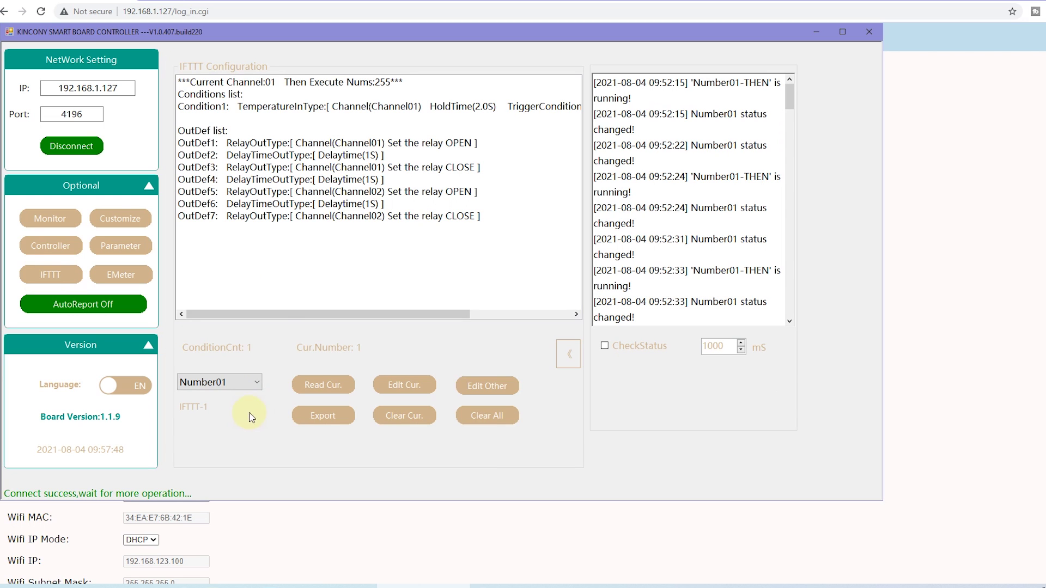
pyautogui.click(253, 383)
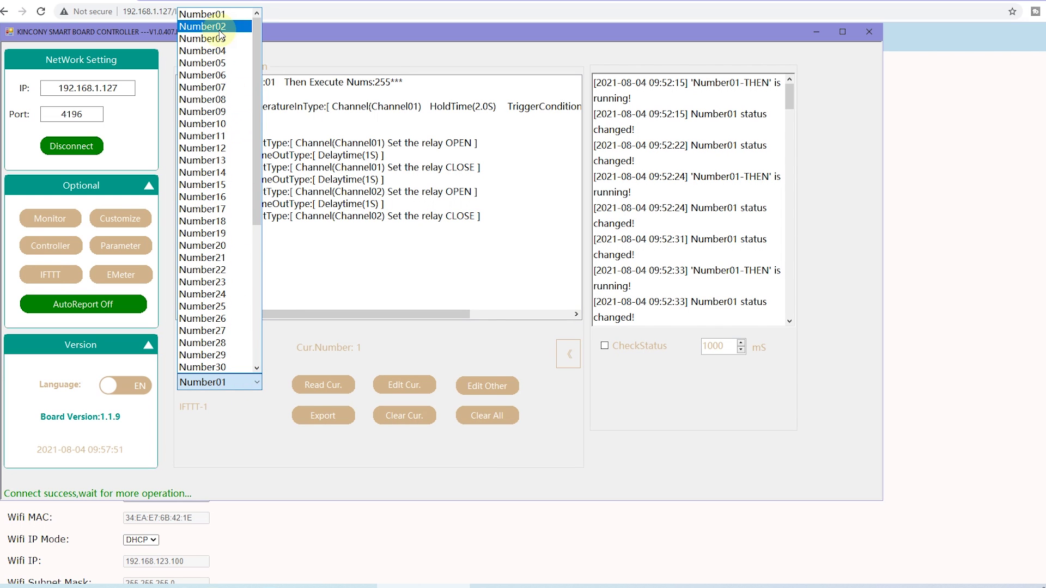
pyautogui.click(215, 27)
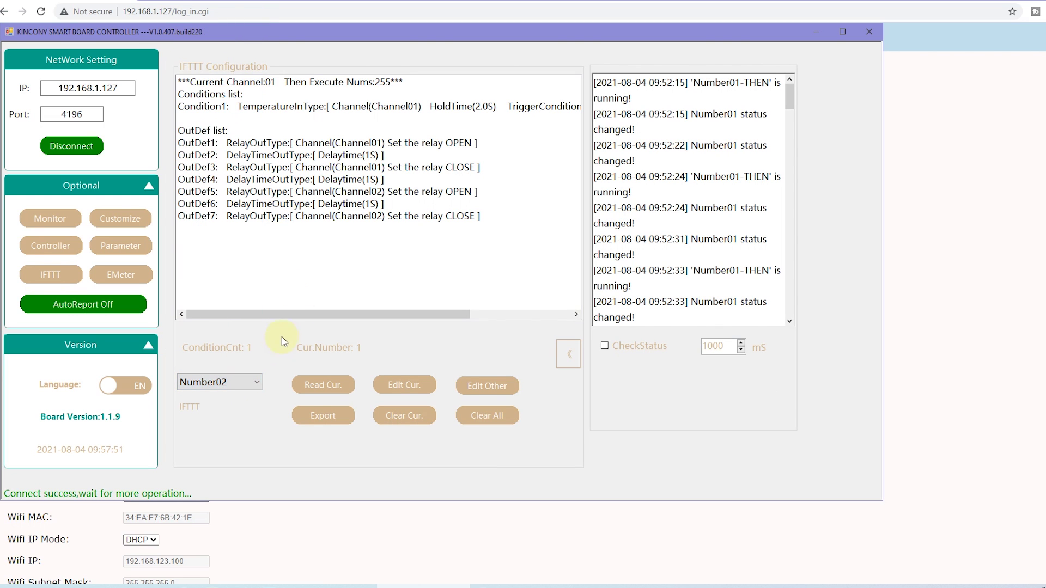
pyautogui.click(426, 387)
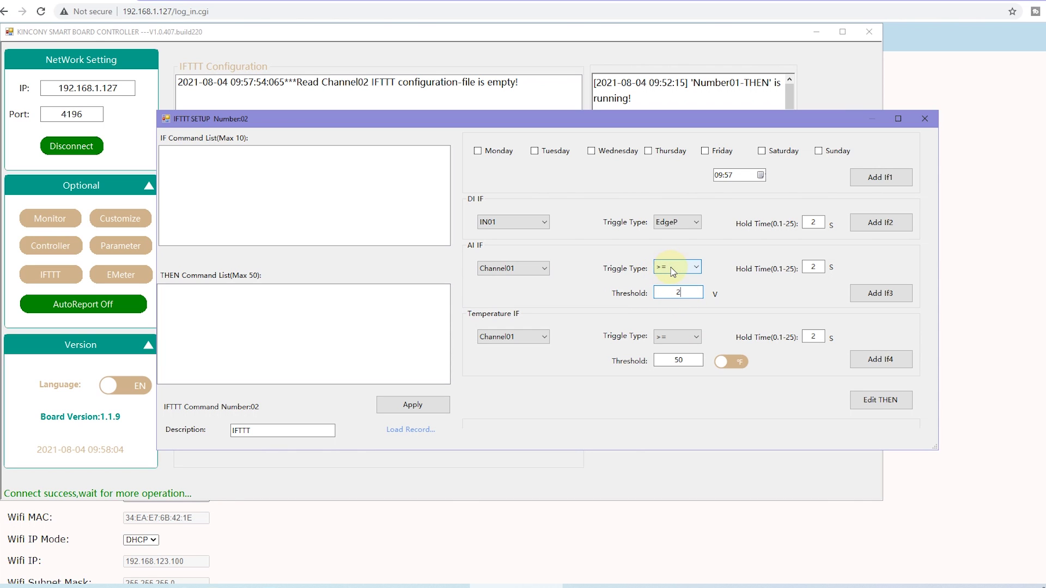
# Add the analog Channel01 condition, toggle relay 1 twice with 1 s delays, and send Number02
pyautogui.click(896, 298)
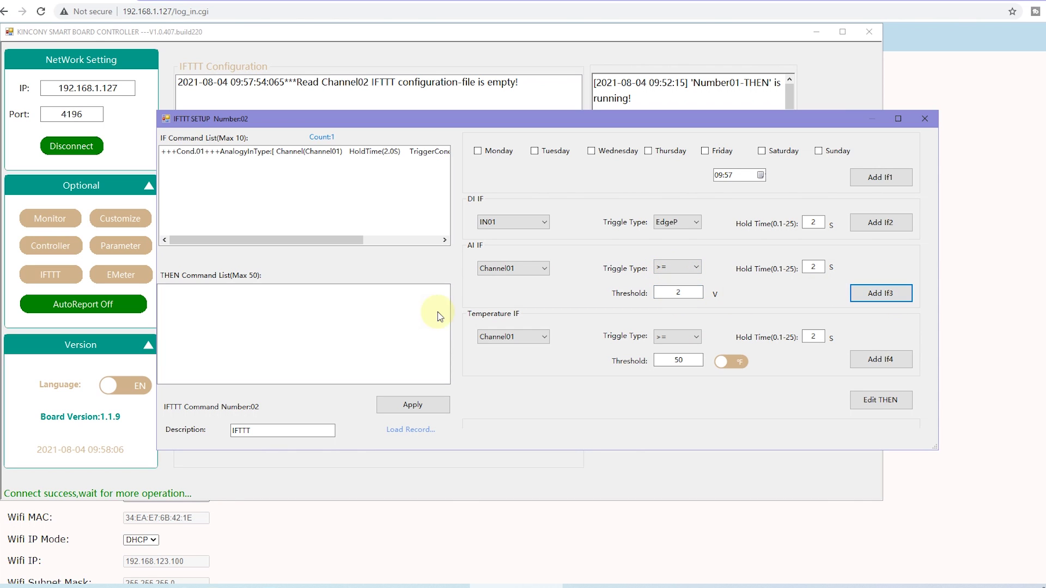
pyautogui.click(872, 400)
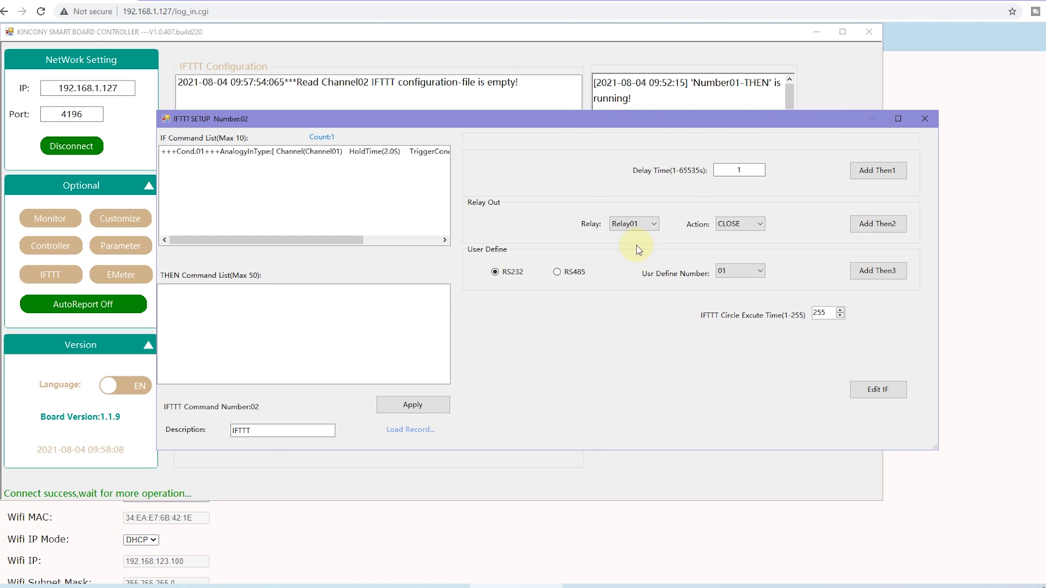
pyautogui.click(756, 224)
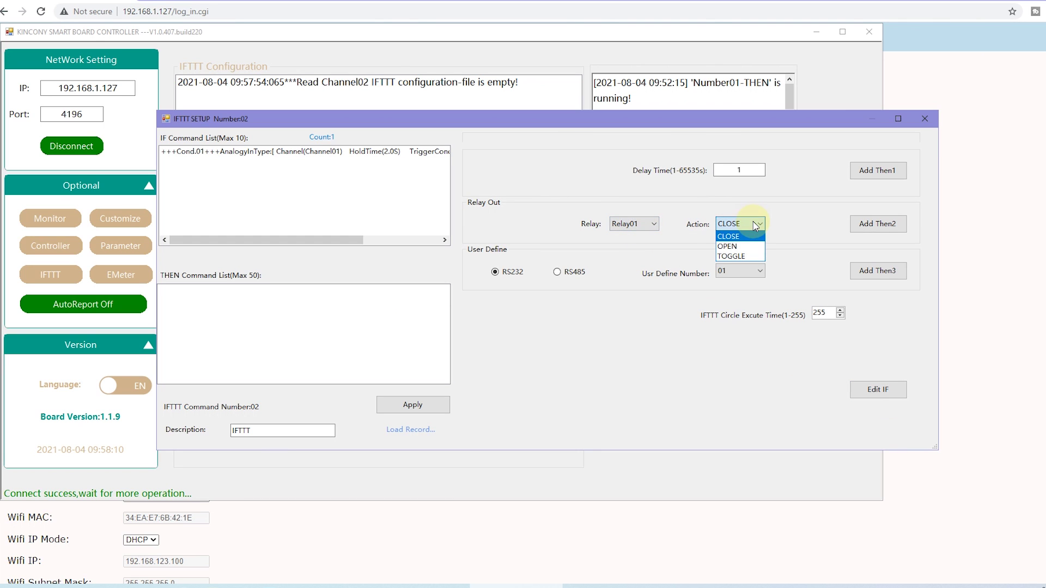
pyautogui.click(745, 257)
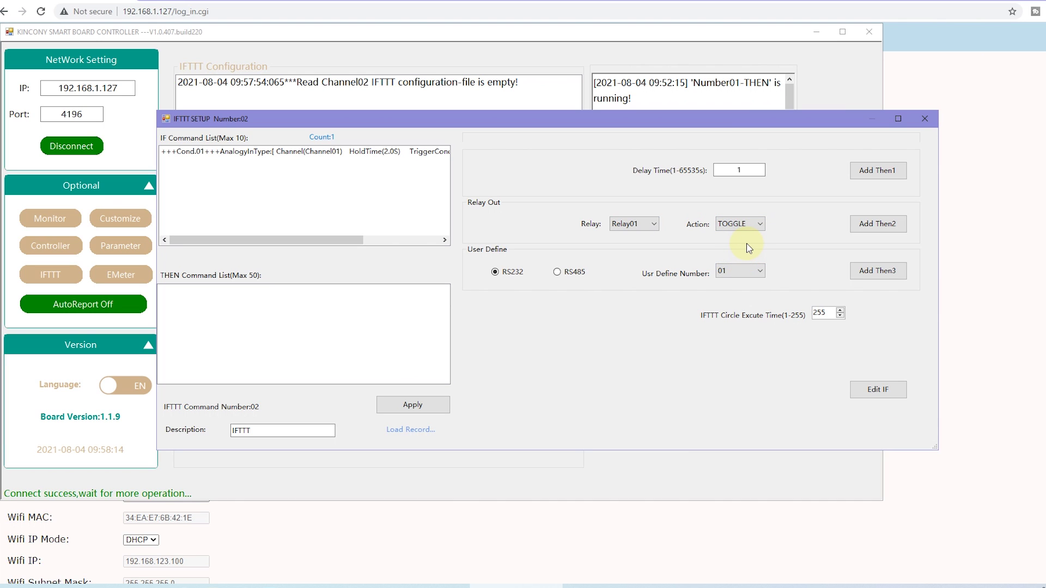
pyautogui.click(867, 223)
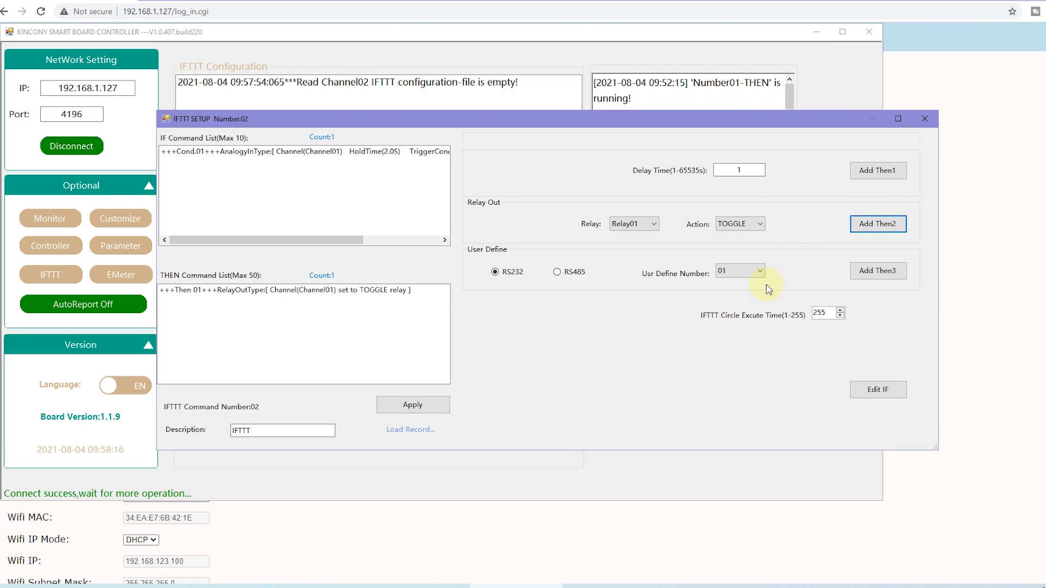
pyautogui.click(874, 173)
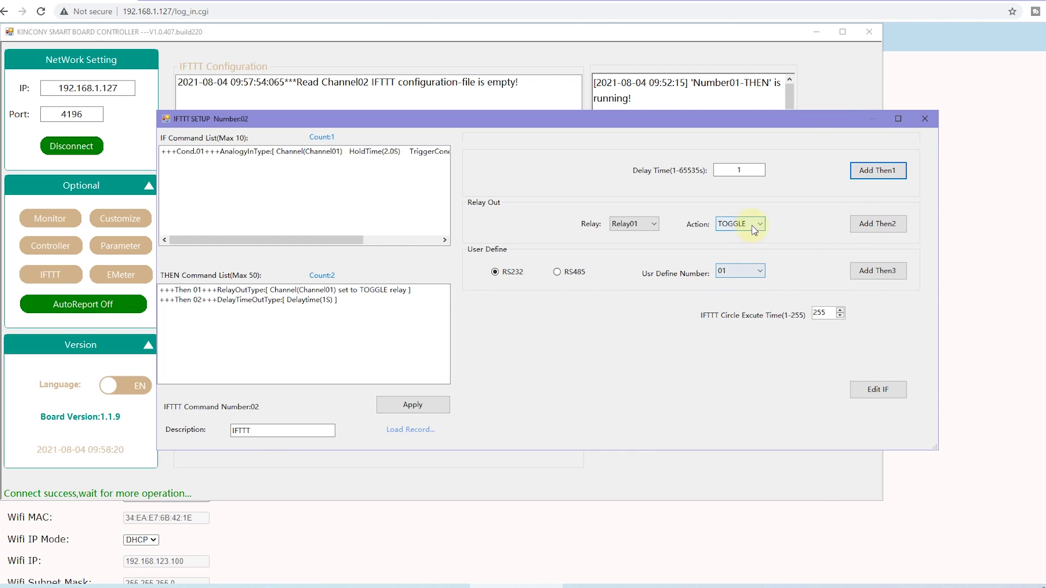
pyautogui.click(874, 233)
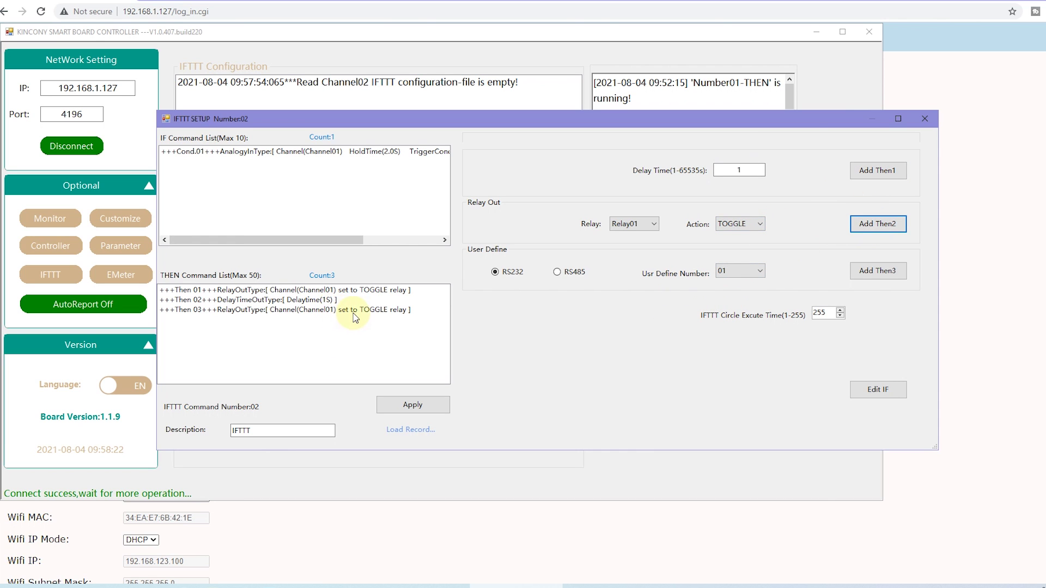
pyautogui.click(883, 173)
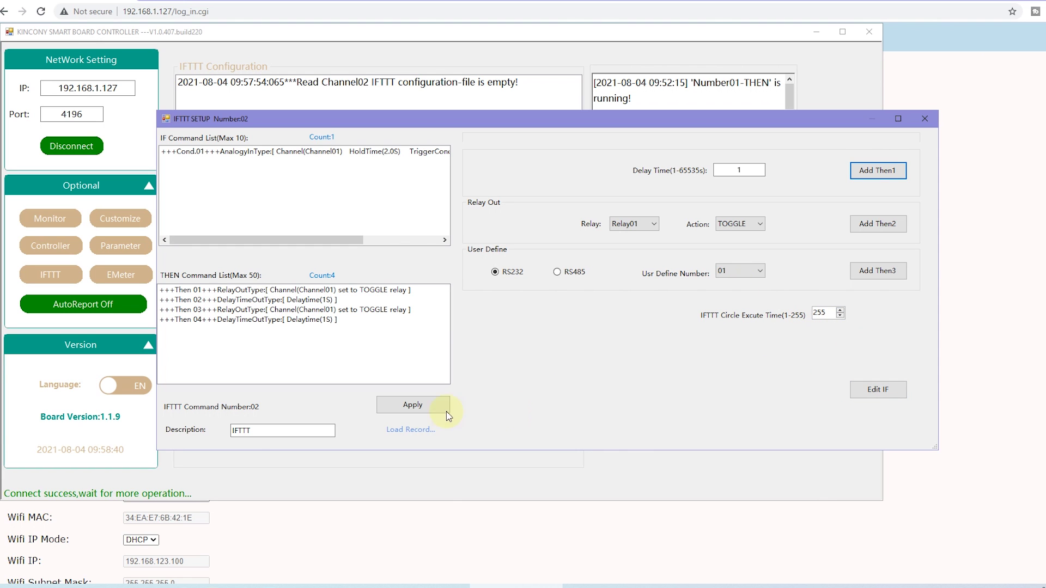
pyautogui.click(431, 407)
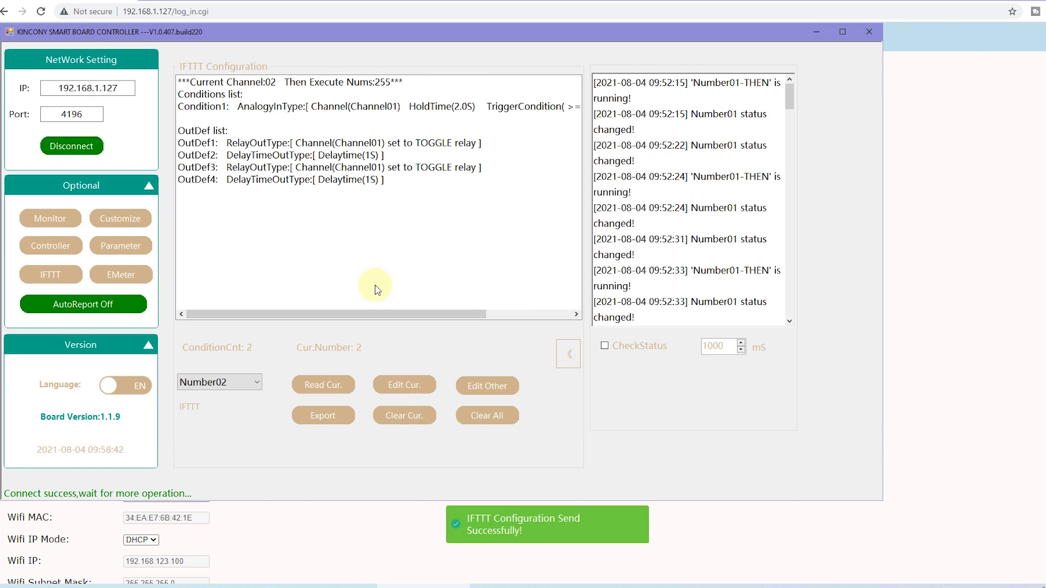
# Check the live monitor, then reopen Number02's IFTTT setup showing its analog Channel01 condition
pyautogui.click(60, 220)
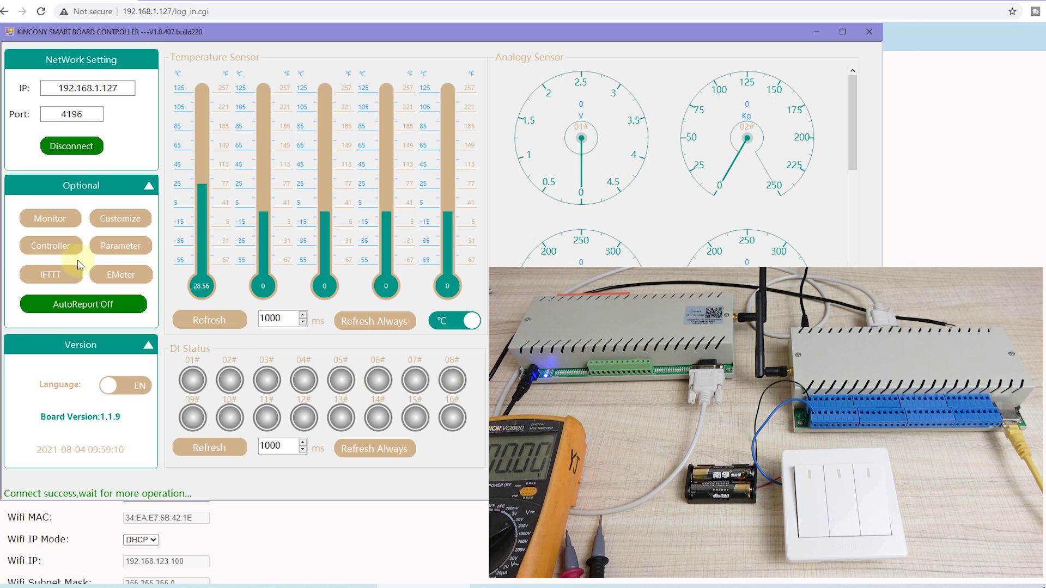
pyautogui.click(55, 278)
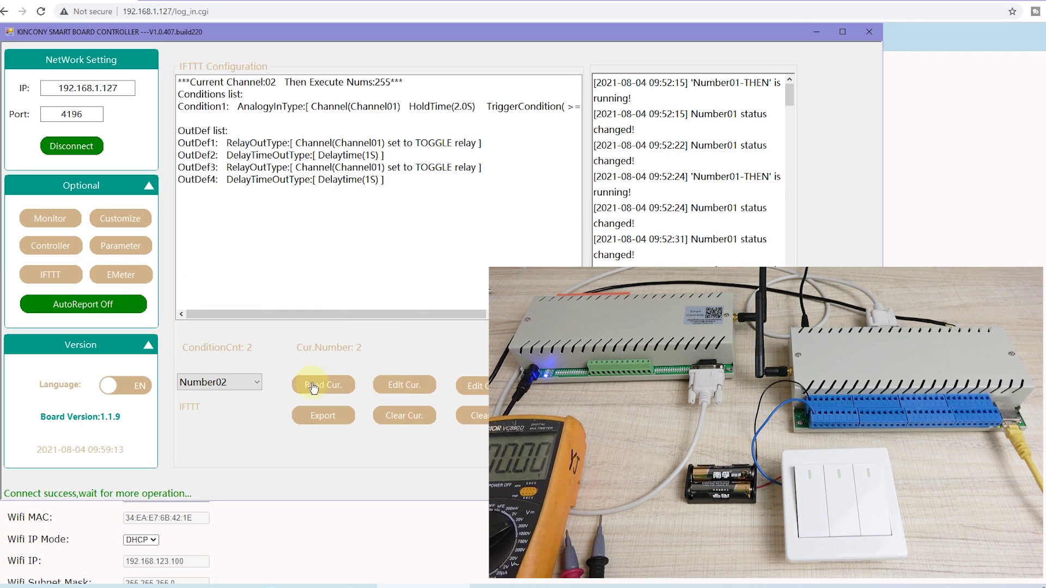
pyautogui.click(415, 388)
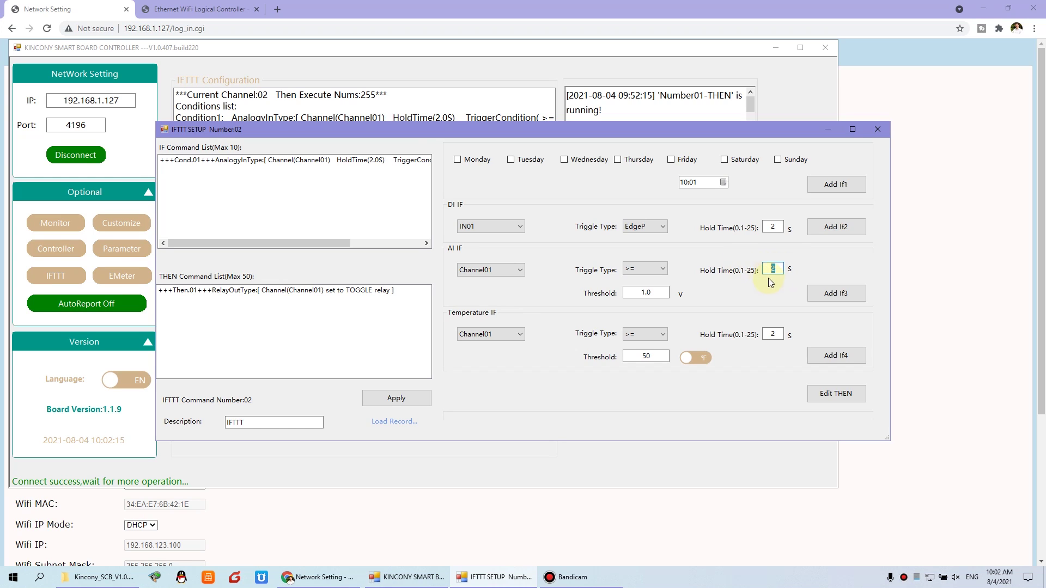
# Delete Number02's old analog condition and add a new one at 1.0 V held 0.1 s
pyautogui.write('1')
pyautogui.click(362, 160)
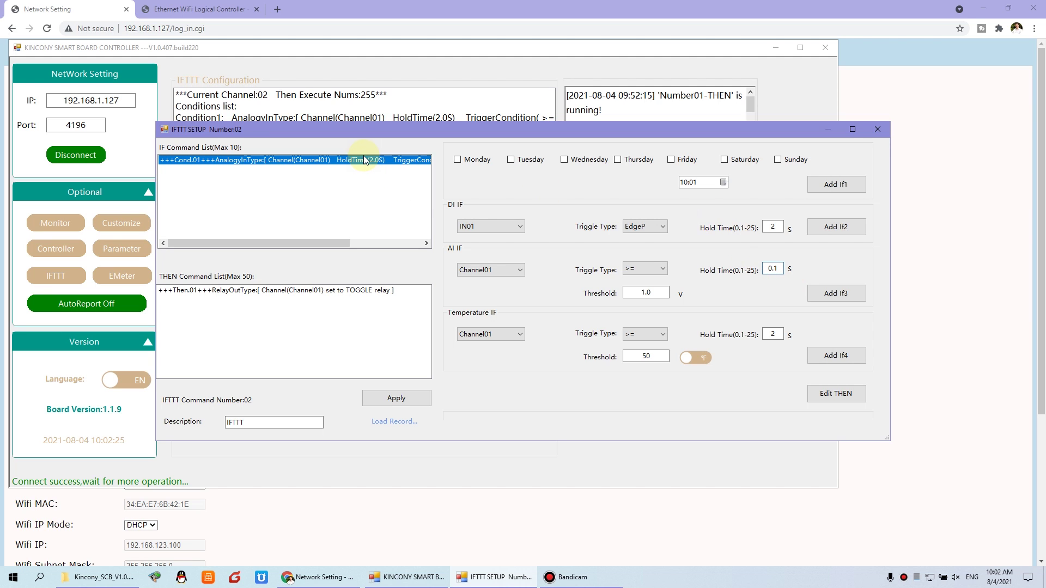
pyautogui.rightClick(366, 160)
pyautogui.click(396, 166)
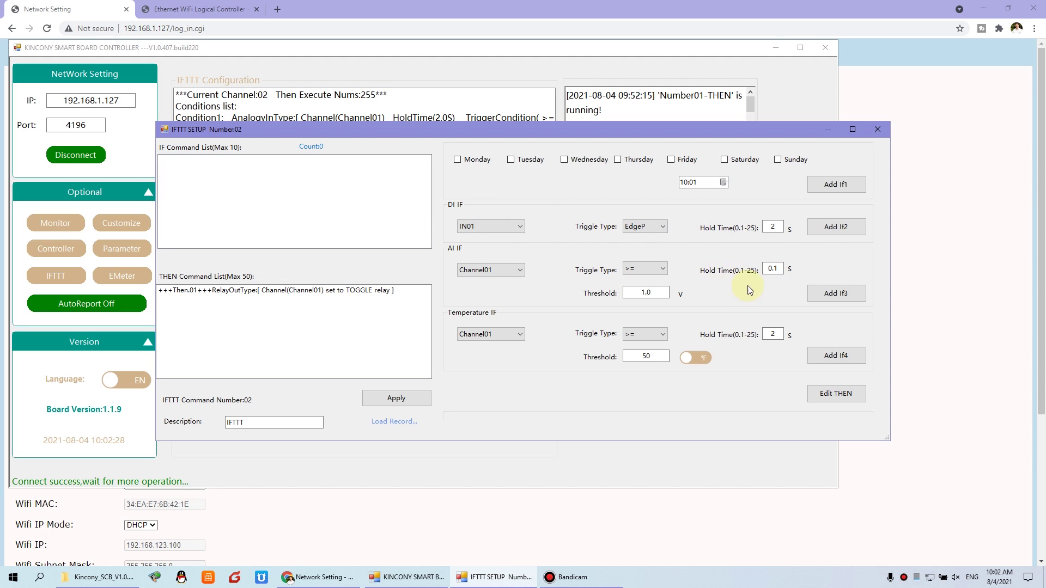
pyautogui.click(854, 295)
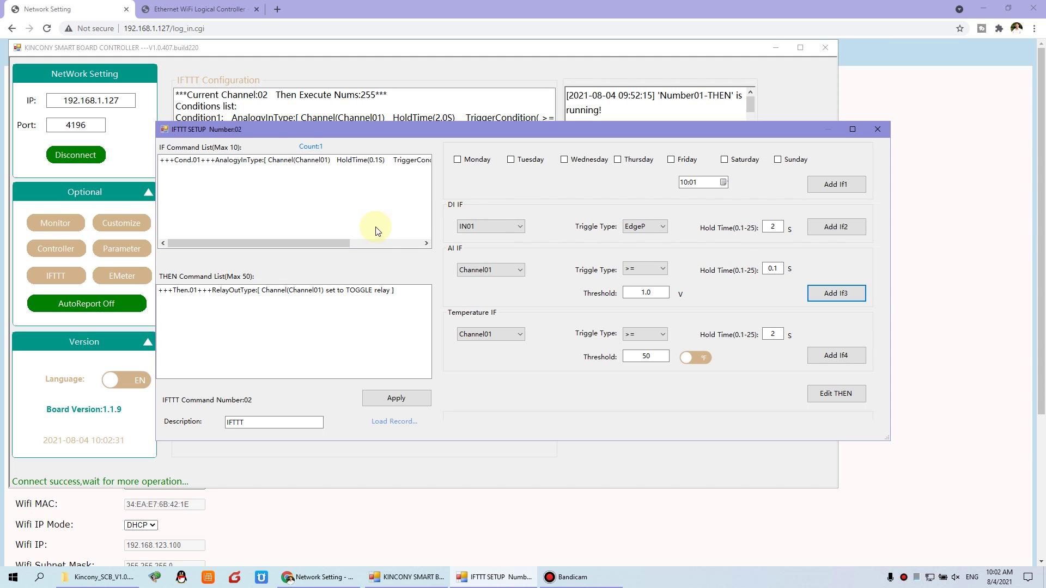
pyautogui.click(376, 245)
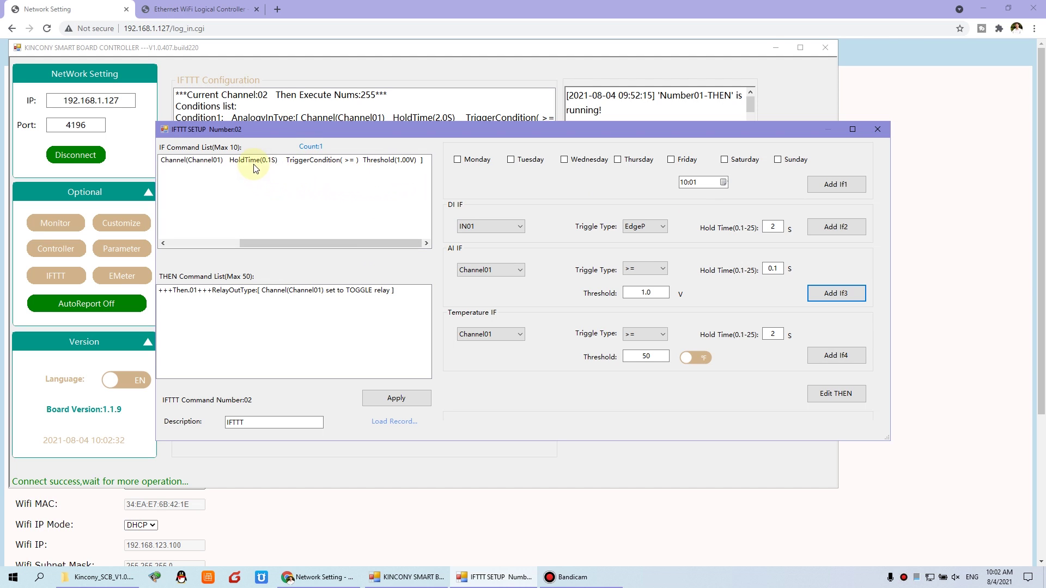
pyautogui.moveTo(292, 246); pyautogui.dragTo(196, 240)
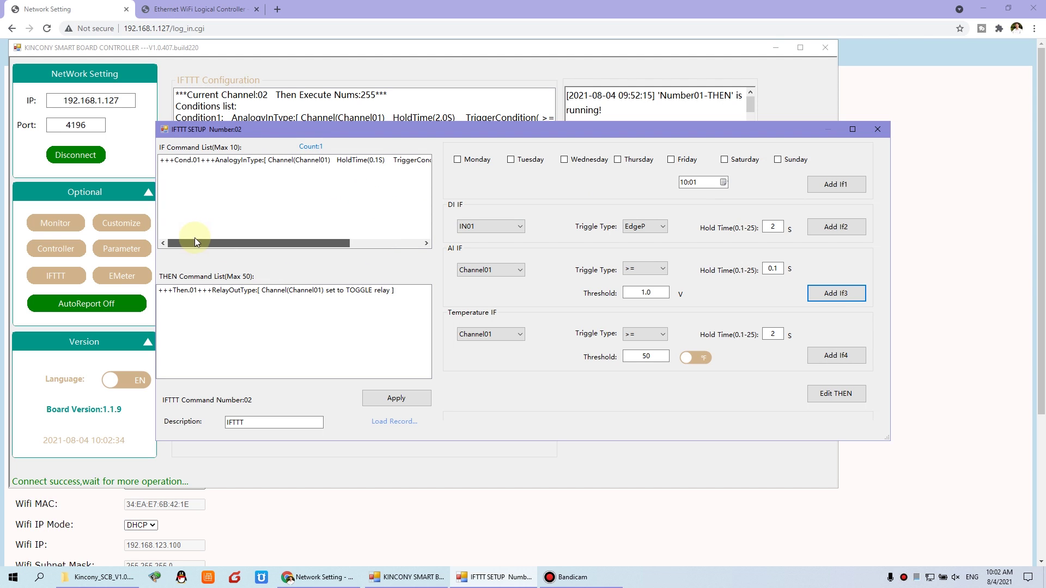
pyautogui.click(324, 293)
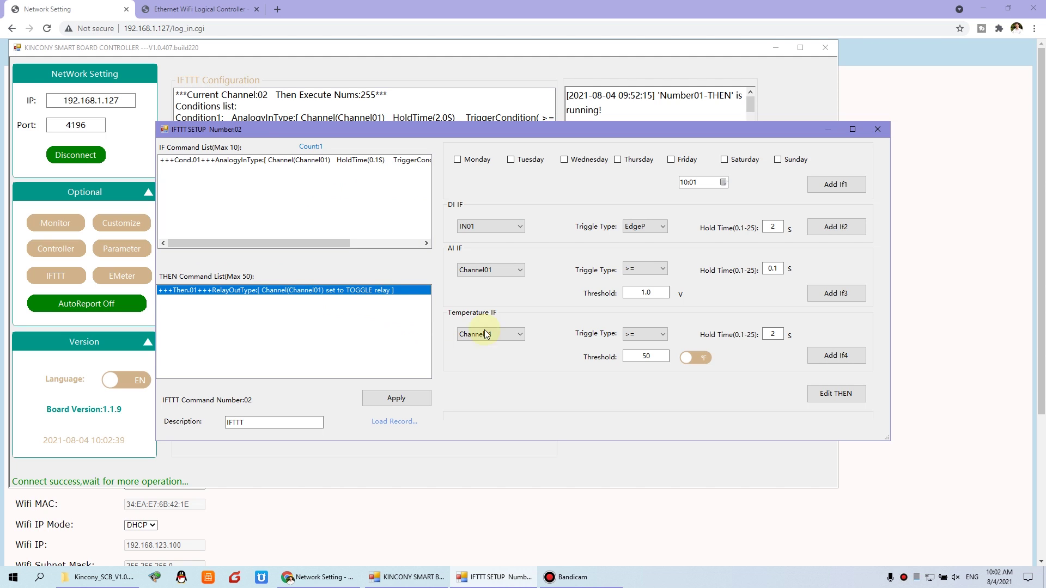
# Apply rule Number02 with its THEN actions, send it to the board, and view the live monitor
pyautogui.click(846, 395)
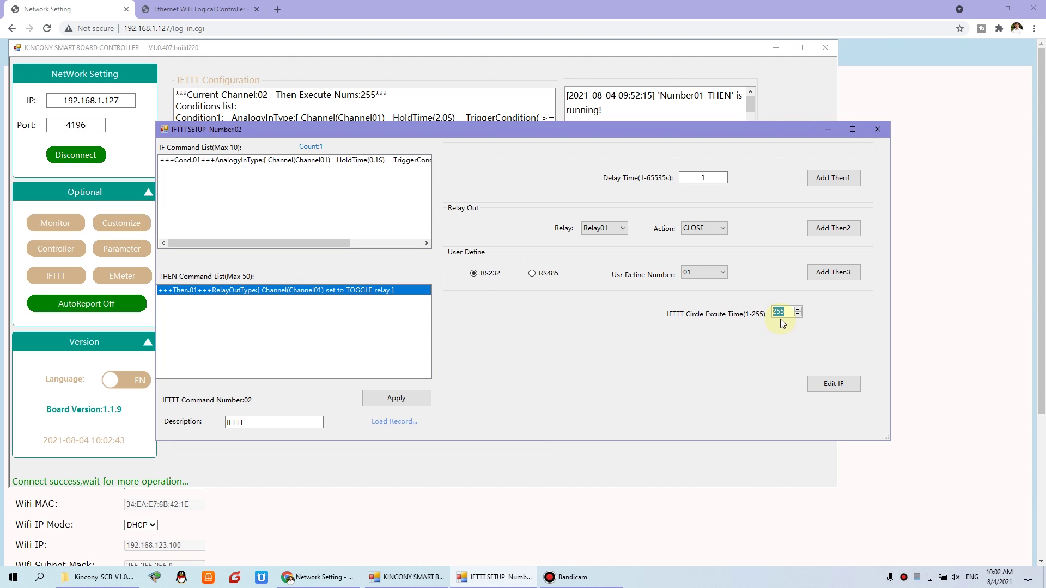
pyautogui.click(399, 398)
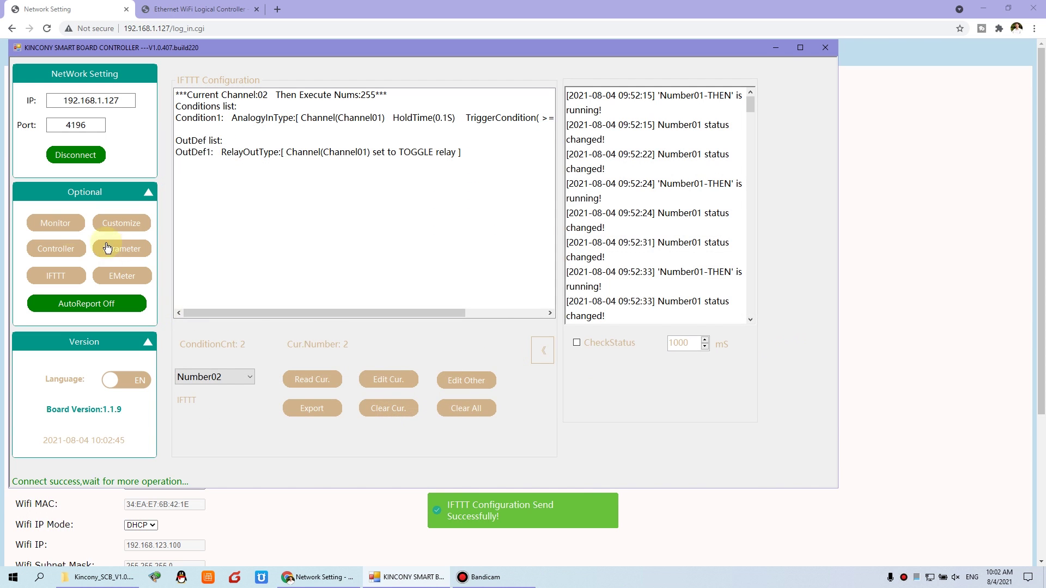
pyautogui.click(63, 225)
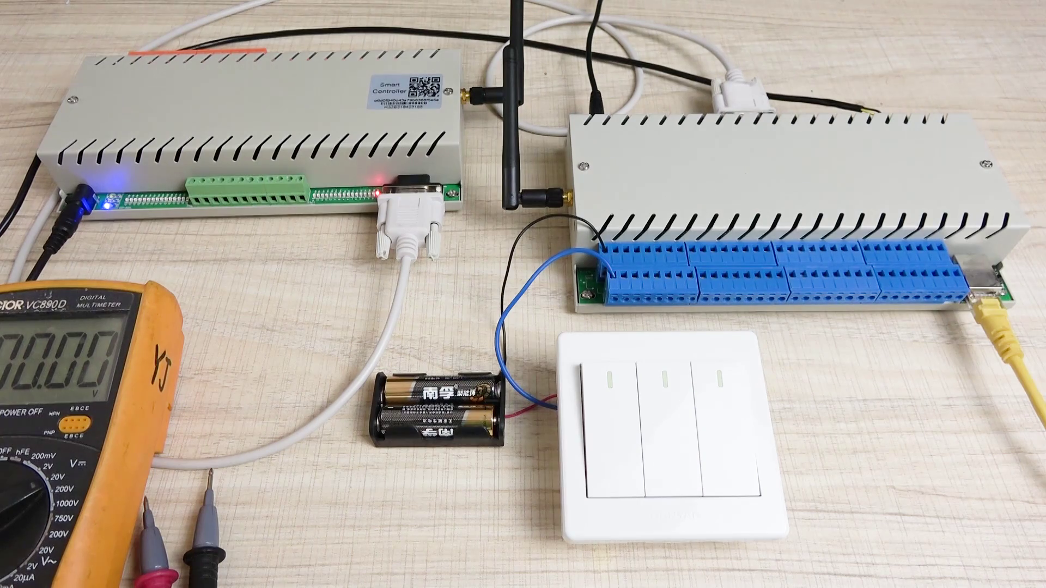